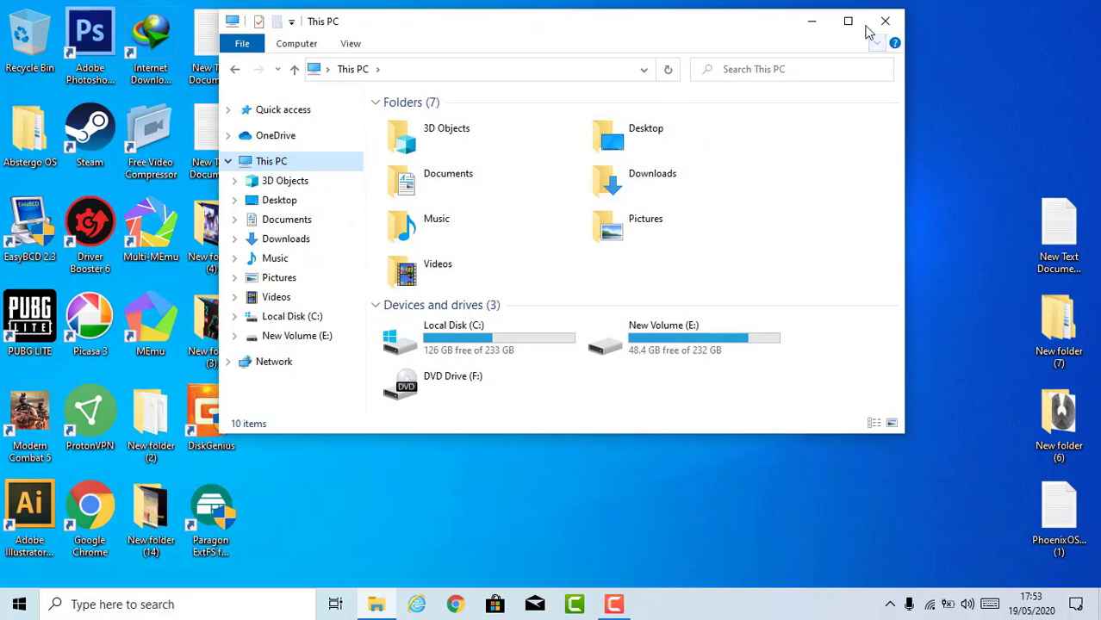
# Open Disk Management from the management console of This PC
pyautogui.click(847, 21)
pyautogui.rightClick(73, 152)
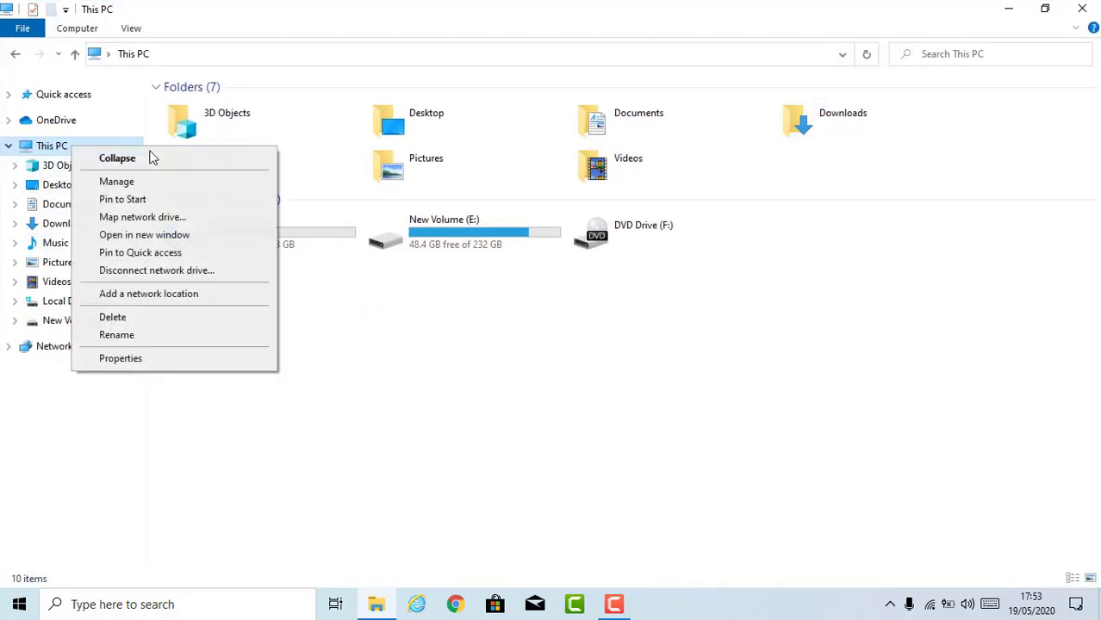
pyautogui.click(121, 181)
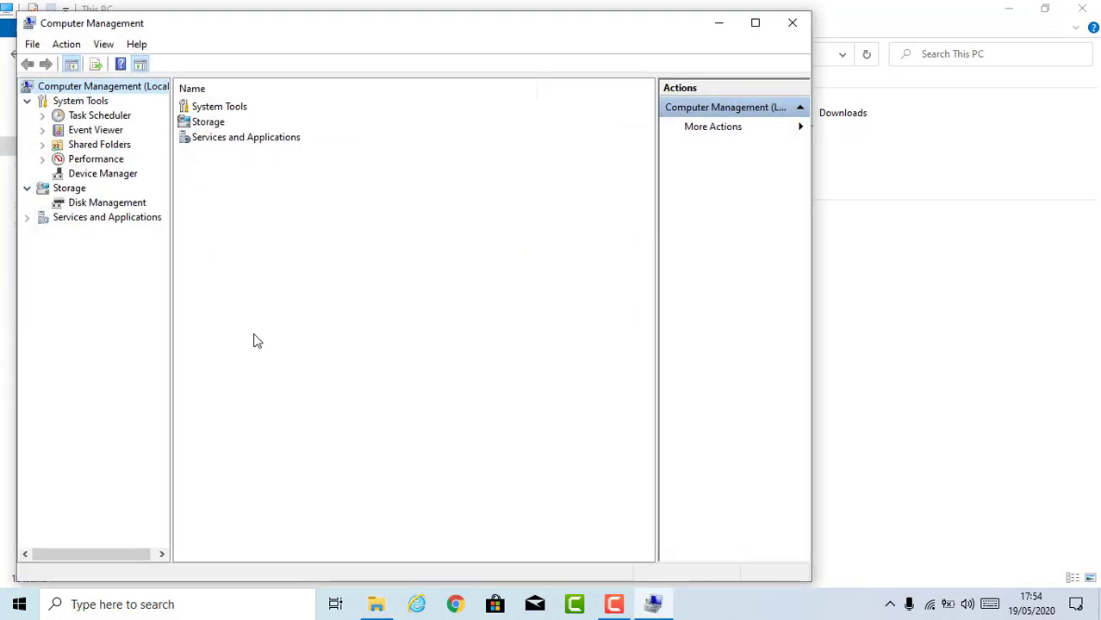
pyautogui.click(113, 204)
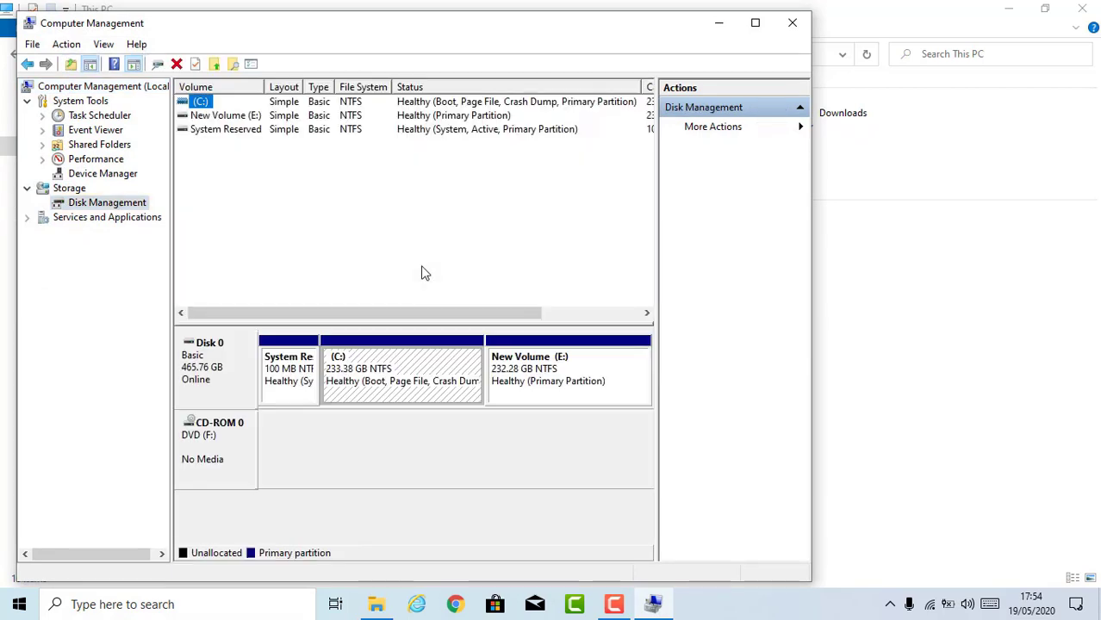
# Shrink New Volume (E:) by 11000 MB to free unallocated space, and close the open windows
pyautogui.click(548, 398)
pyautogui.rightClick(548, 398)
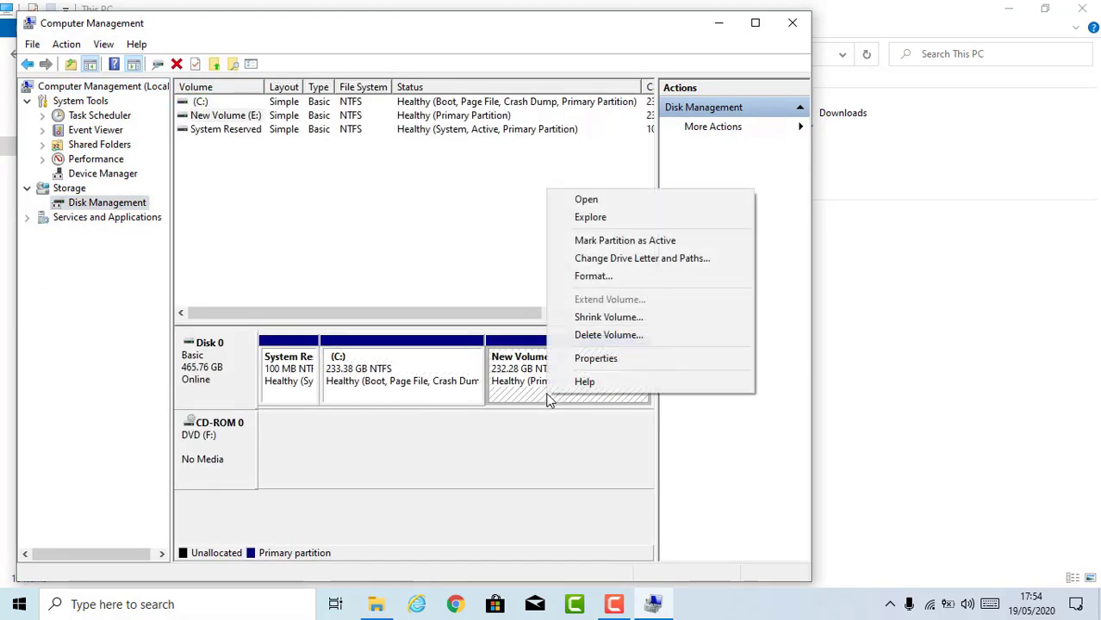
pyautogui.click(634, 319)
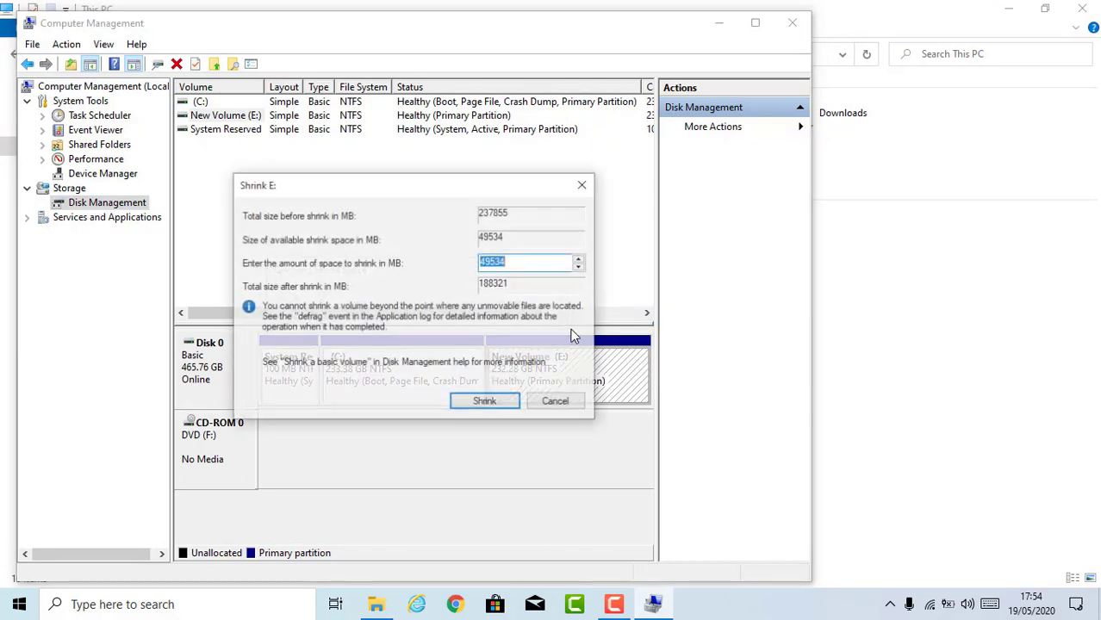
pyautogui.press('BackSpace')
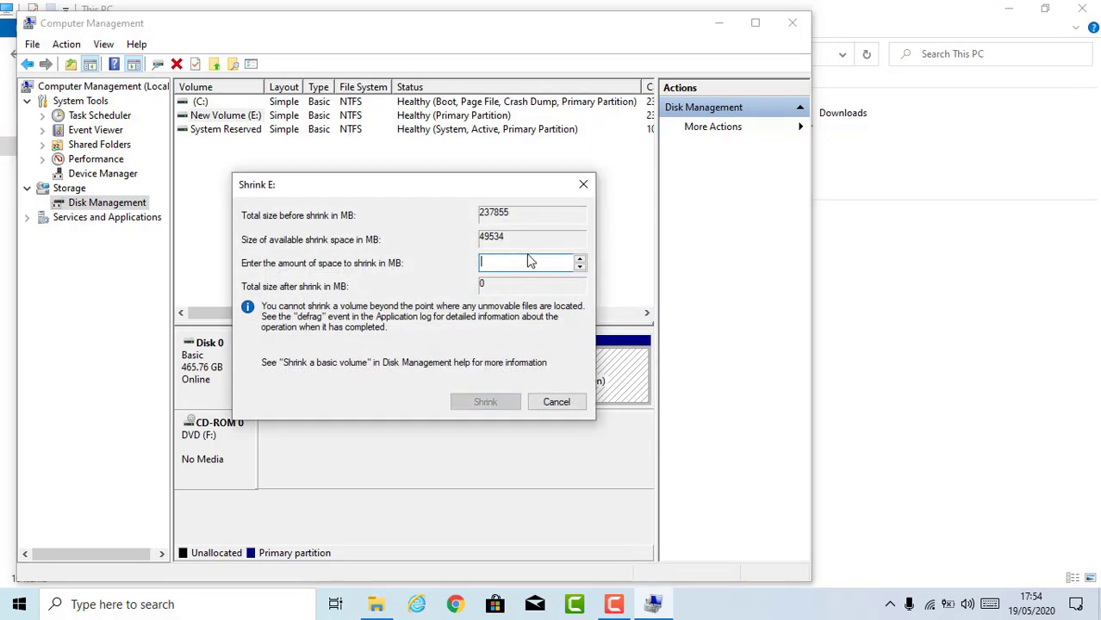
pyautogui.write('11000')
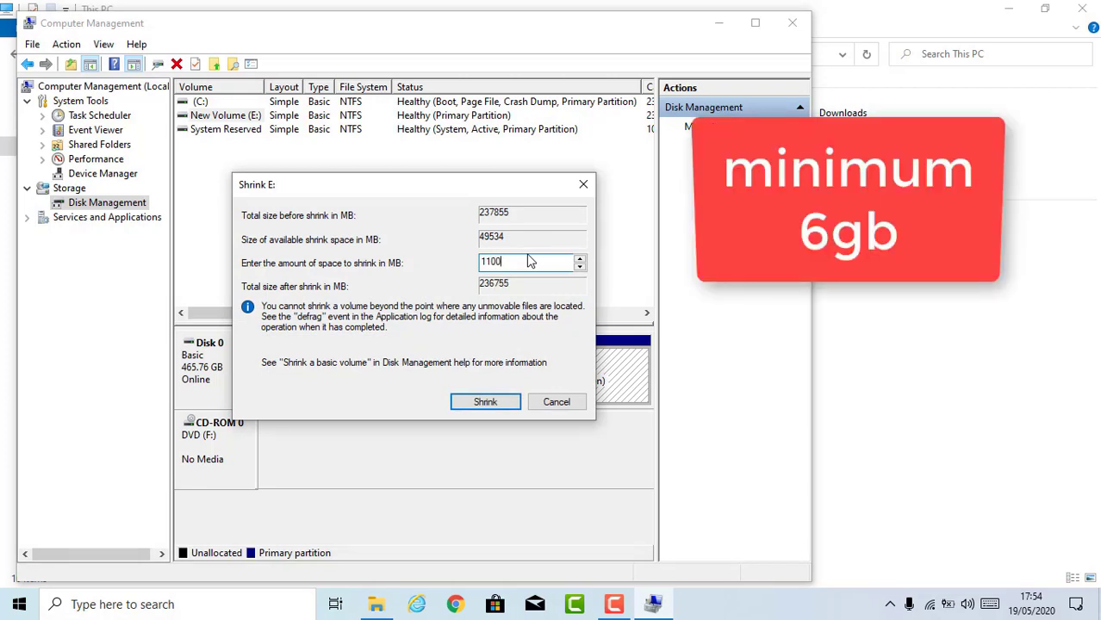
pyautogui.click(492, 401)
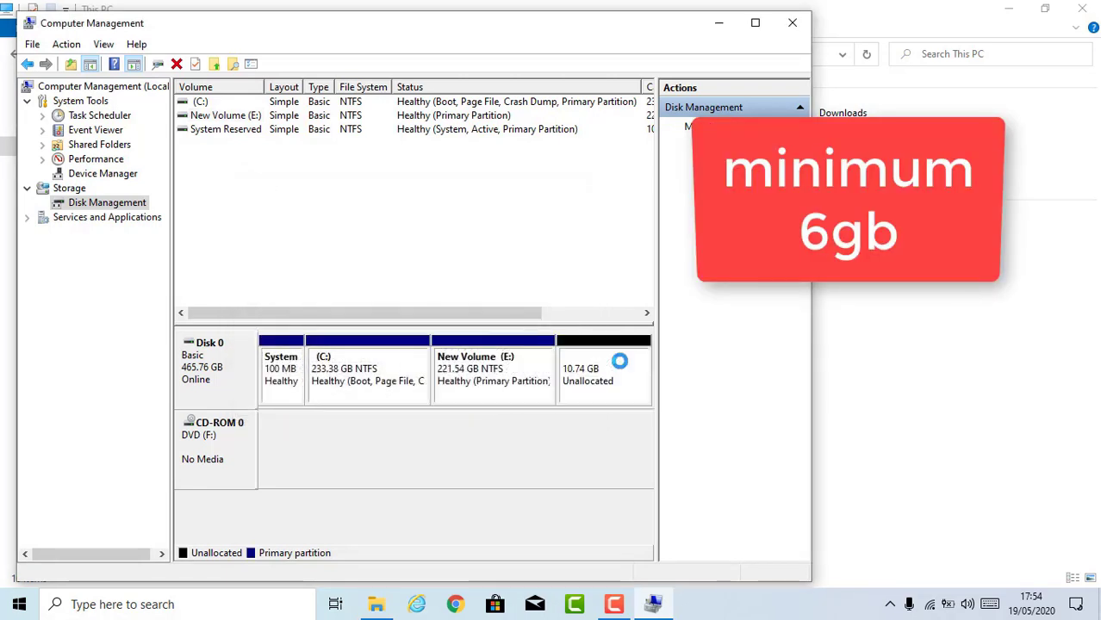
pyautogui.click(791, 22)
pyautogui.click(1082, 8)
pyautogui.rightClick(435, 277)
pyautogui.click(480, 325)
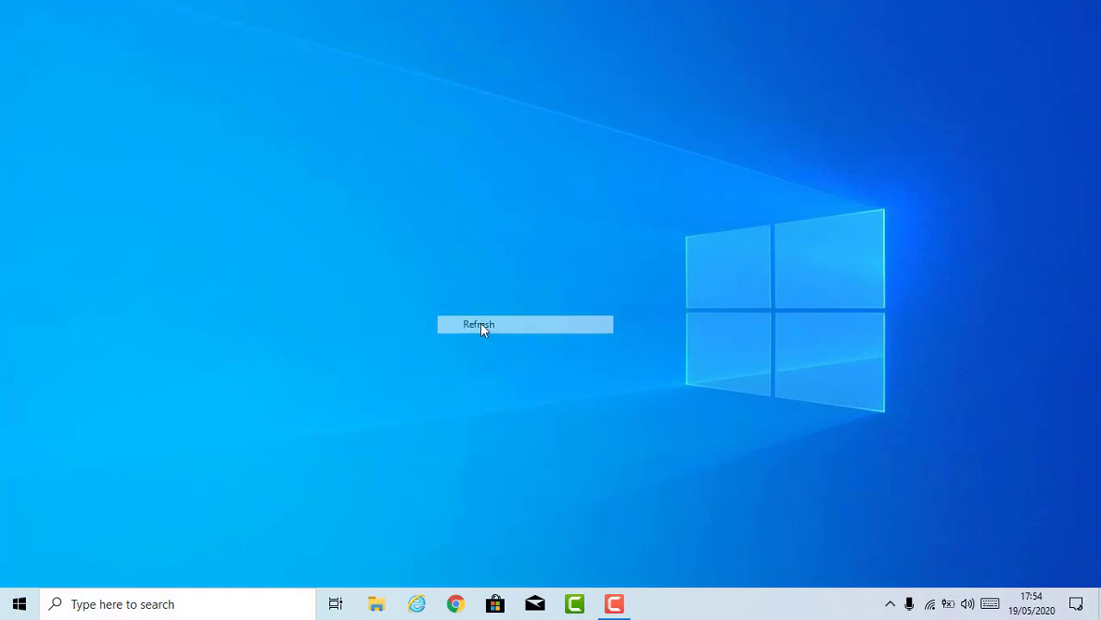
pyautogui.rightClick(479, 324)
pyautogui.click(508, 372)
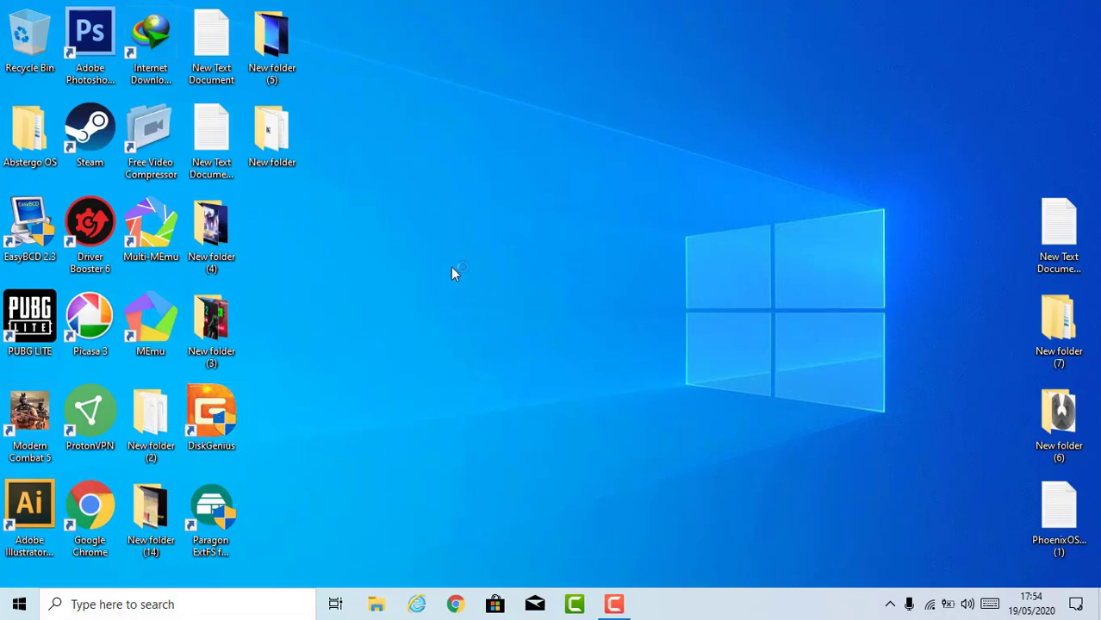
pyautogui.moveTo(451, 267); pyautogui.dragTo(755, 223)
pyautogui.rightClick(701, 179)
pyautogui.click(758, 228)
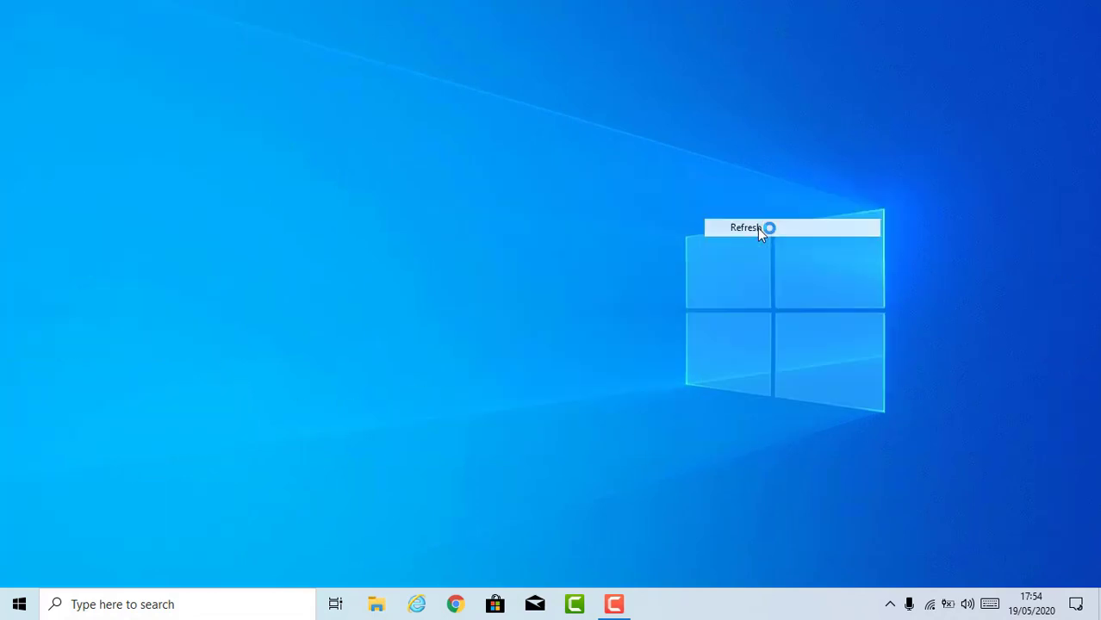
pyautogui.rightClick(758, 227)
pyautogui.click(785, 274)
pyautogui.rightClick(724, 249)
pyautogui.click(771, 297)
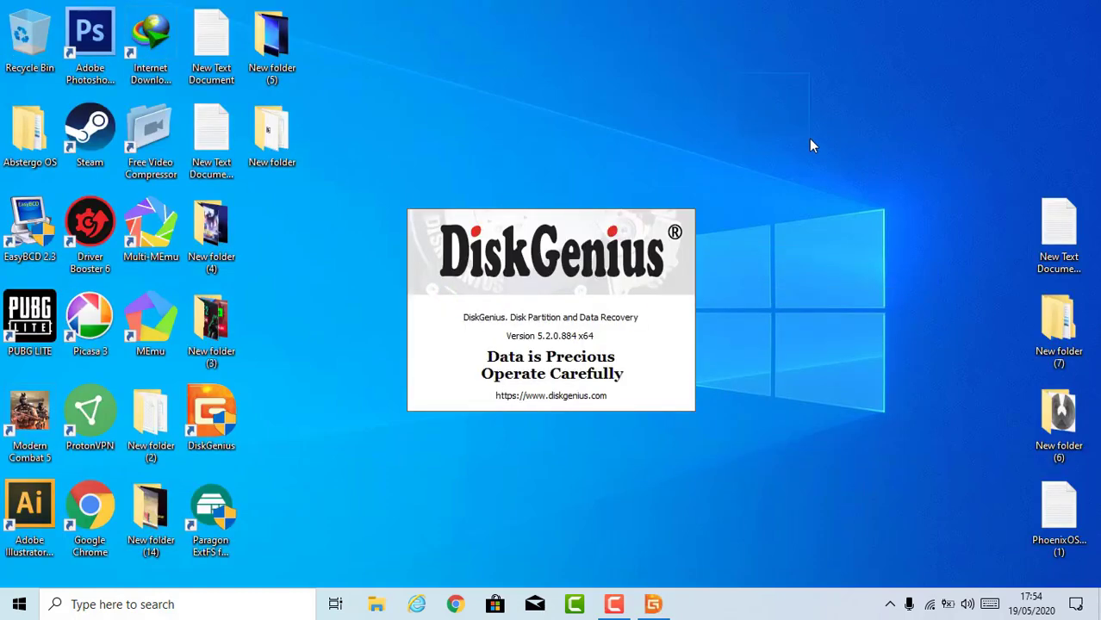
pyautogui.rightClick(788, 114)
pyautogui.click(841, 162)
pyautogui.rightClick(836, 153)
pyautogui.click(843, 191)
pyautogui.rightClick(843, 191)
pyautogui.rightClick(712, 183)
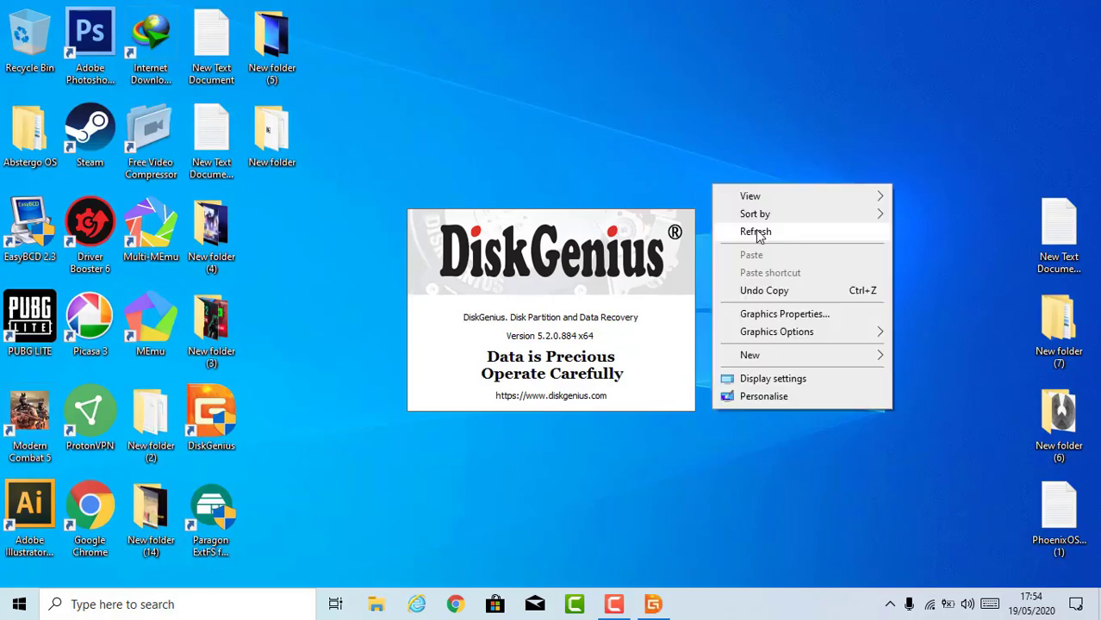
pyautogui.click(756, 232)
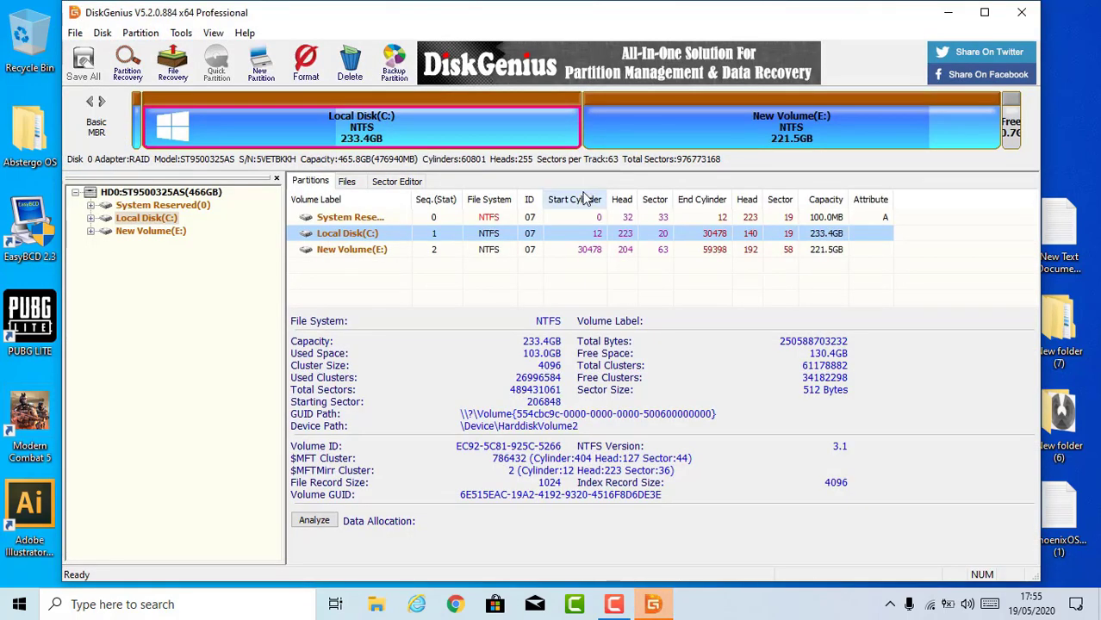
# Set up a new primary partition in the disk's free space with the Ext4 (Linux Data) file system
pyautogui.click(1012, 130)
pyautogui.rightClick(1013, 129)
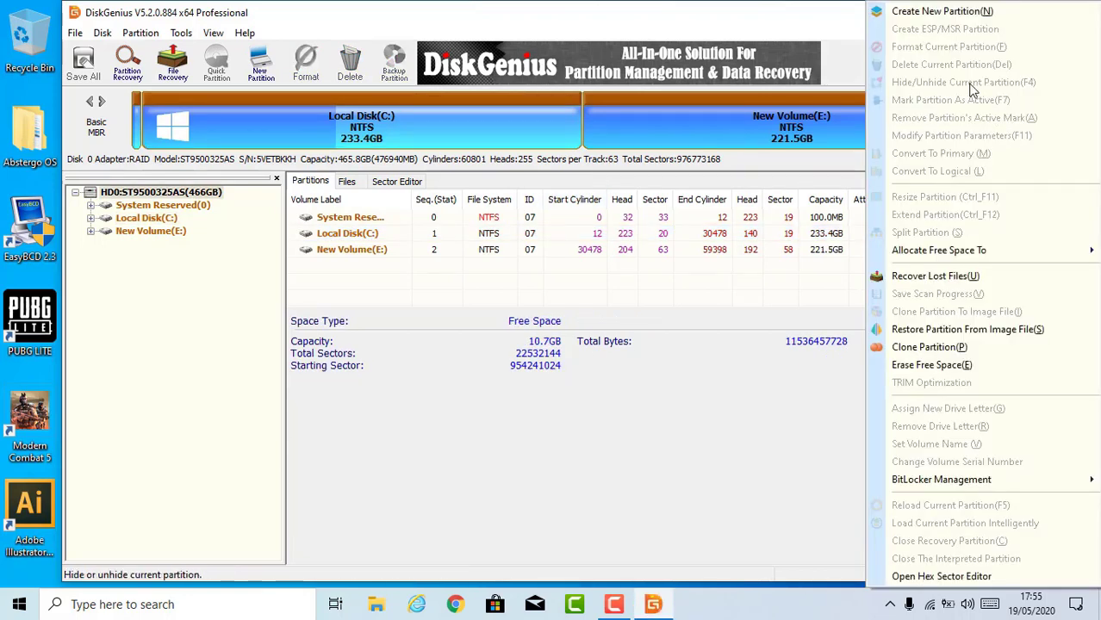
pyautogui.click(948, 11)
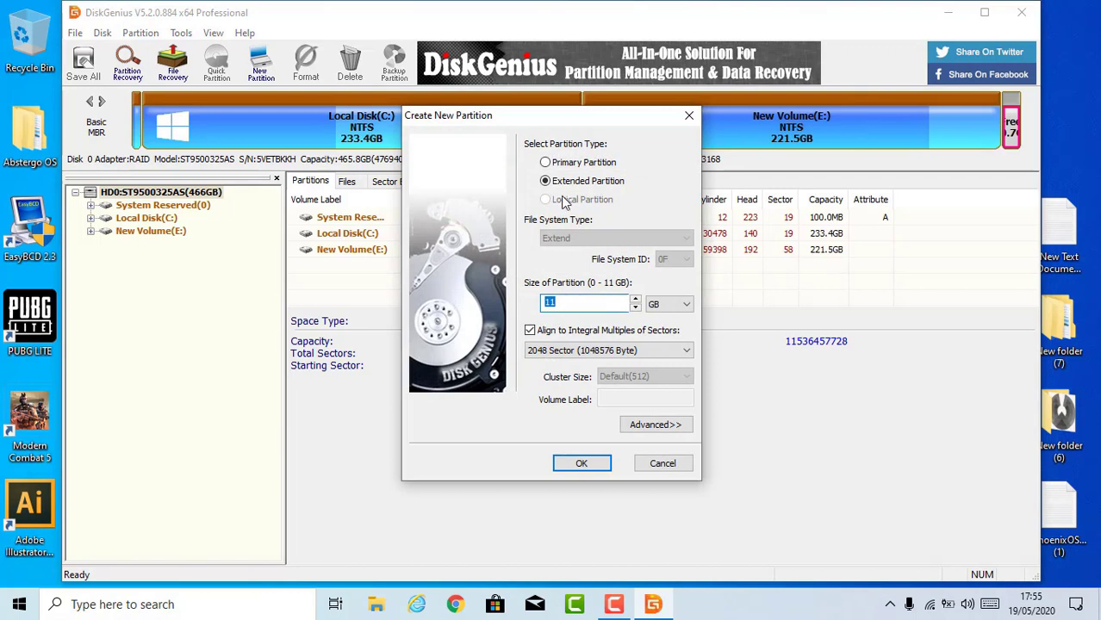
pyautogui.click(573, 164)
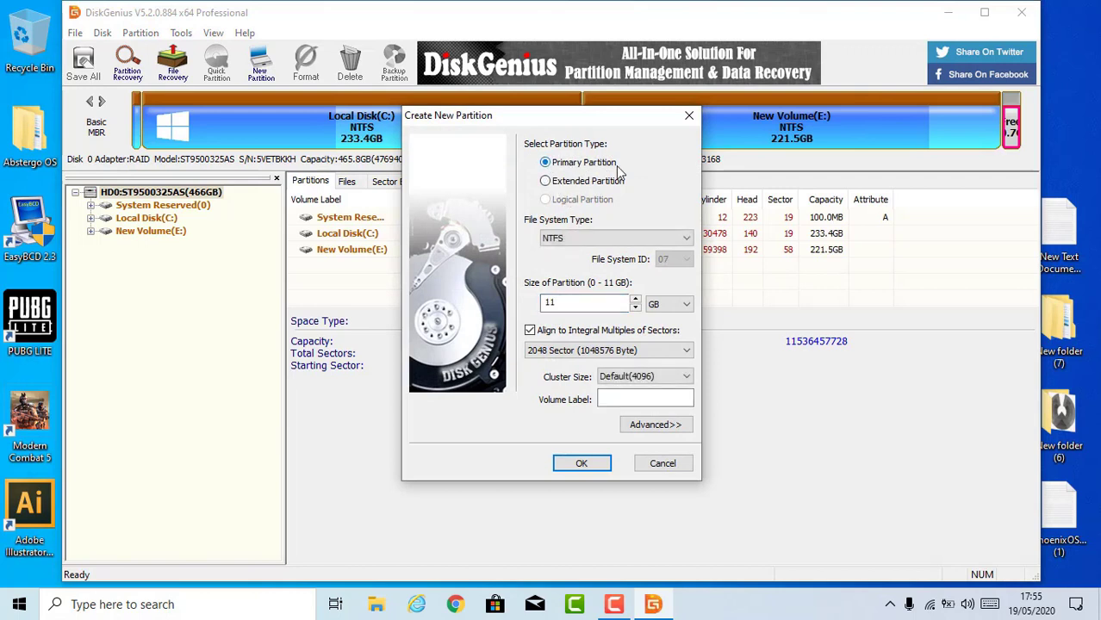
pyautogui.click(613, 239)
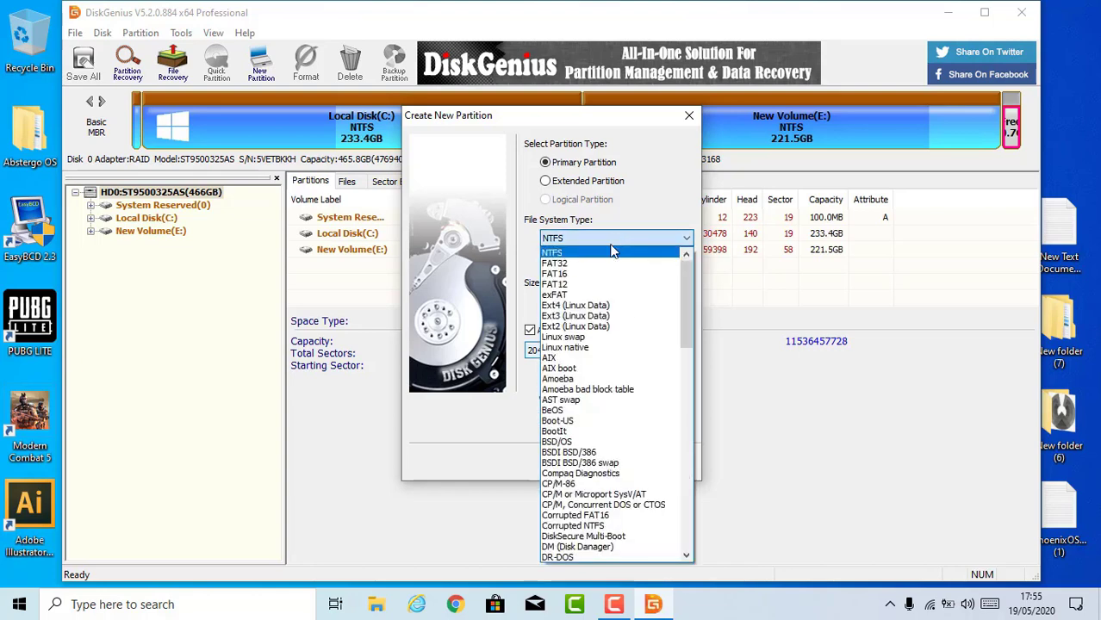
pyautogui.click(584, 307)
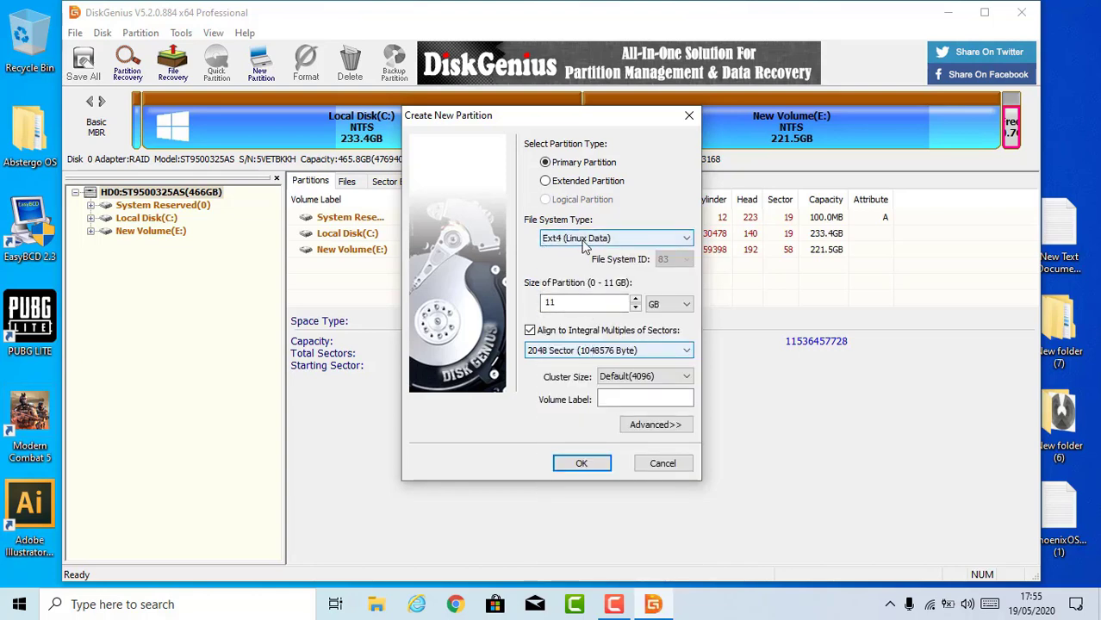
# Label the new partition's volume DarkMatter and confirm its creation
pyautogui.click(608, 399)
pyautogui.write('DarkMatter')
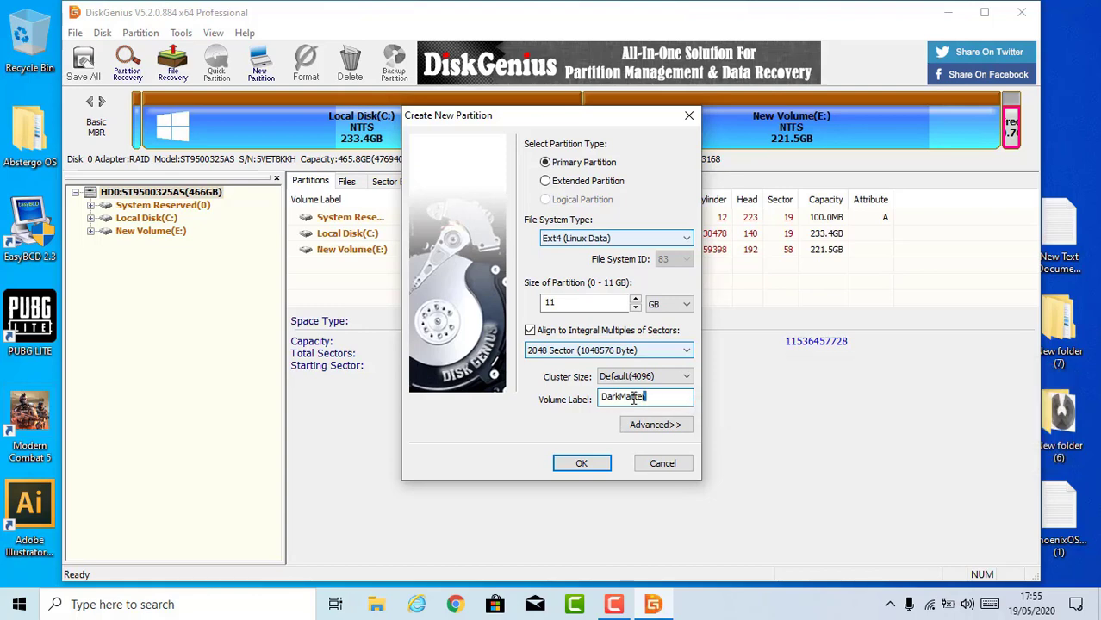
pyautogui.doubleClick(608, 399)
pyautogui.click(664, 399)
pyautogui.click(575, 465)
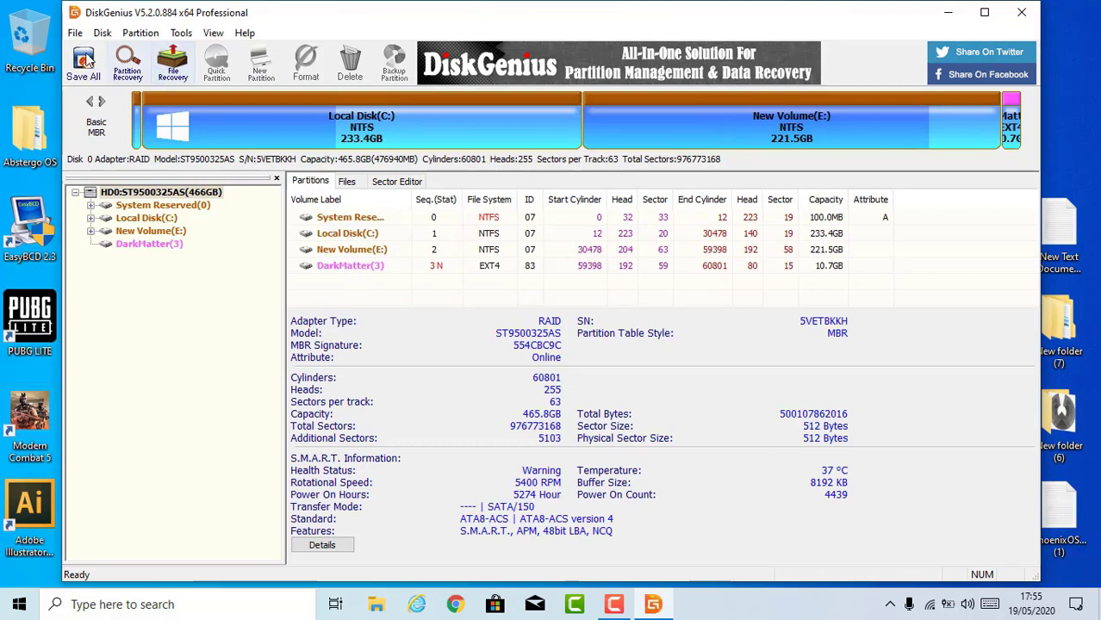
# Save the partition table changes, format the new DarkMatter partition, and close DiskGenius
pyautogui.click(86, 62)
pyautogui.click(517, 336)
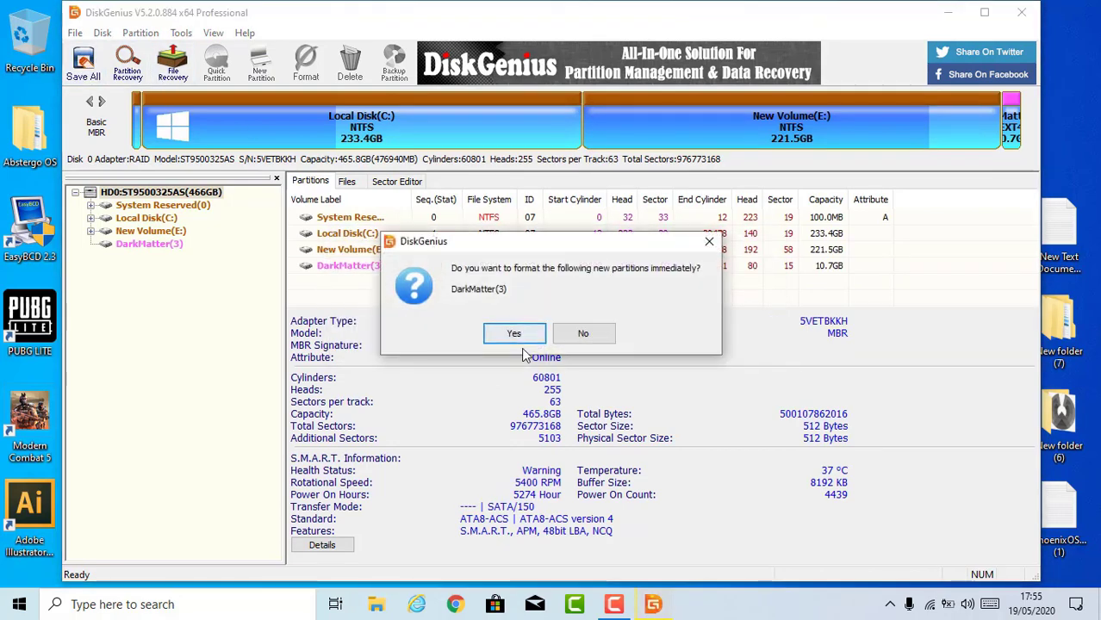
pyautogui.click(520, 342)
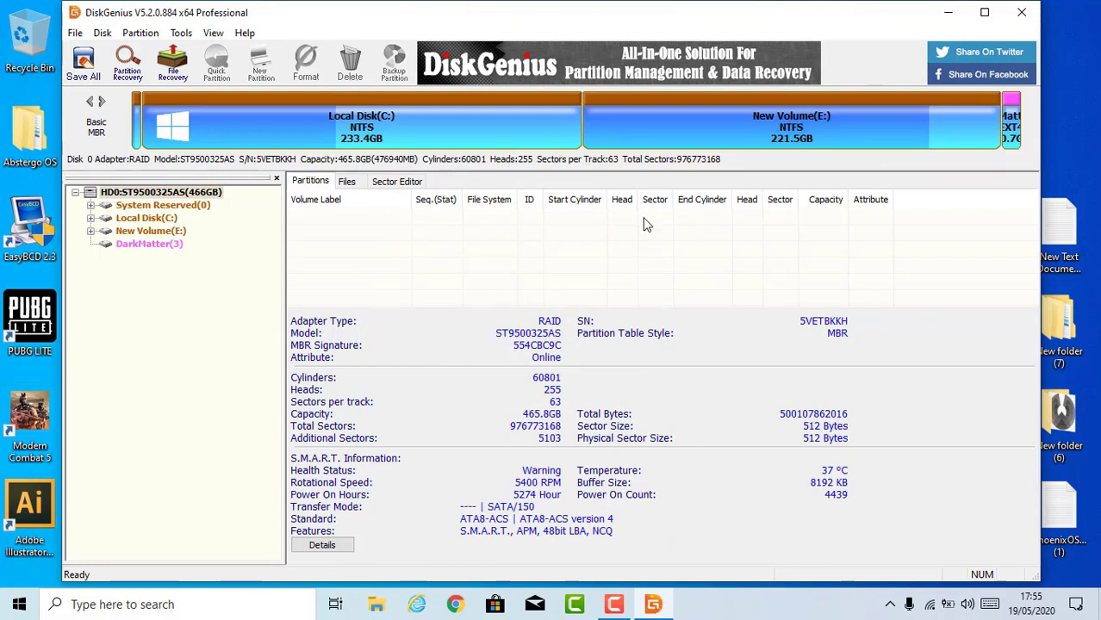
pyautogui.click(1023, 16)
pyautogui.rightClick(669, 168)
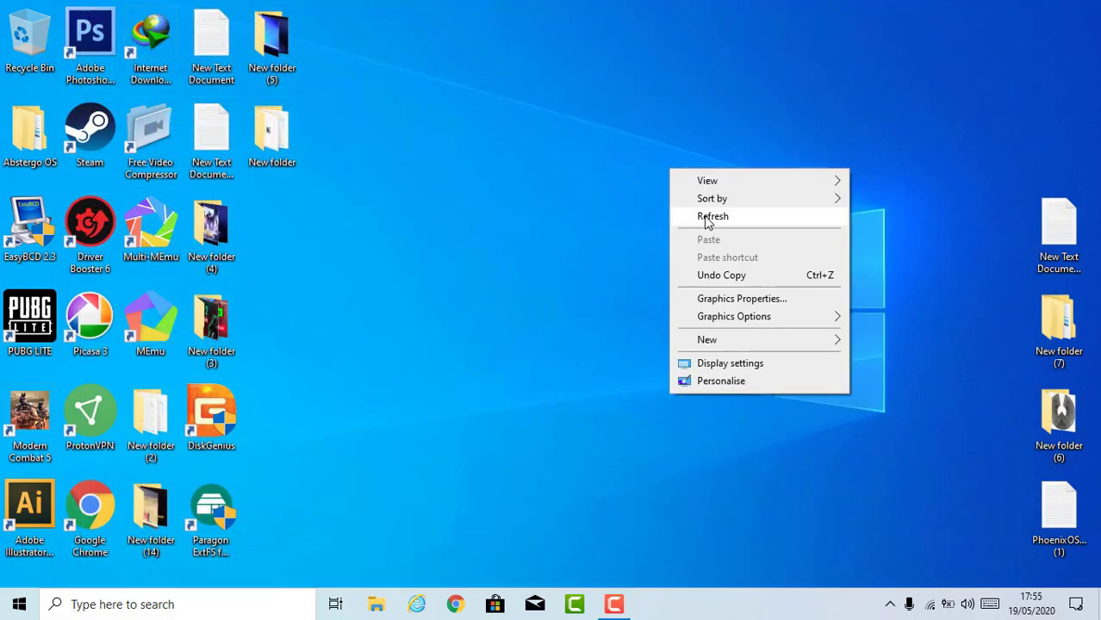
pyautogui.click(707, 216)
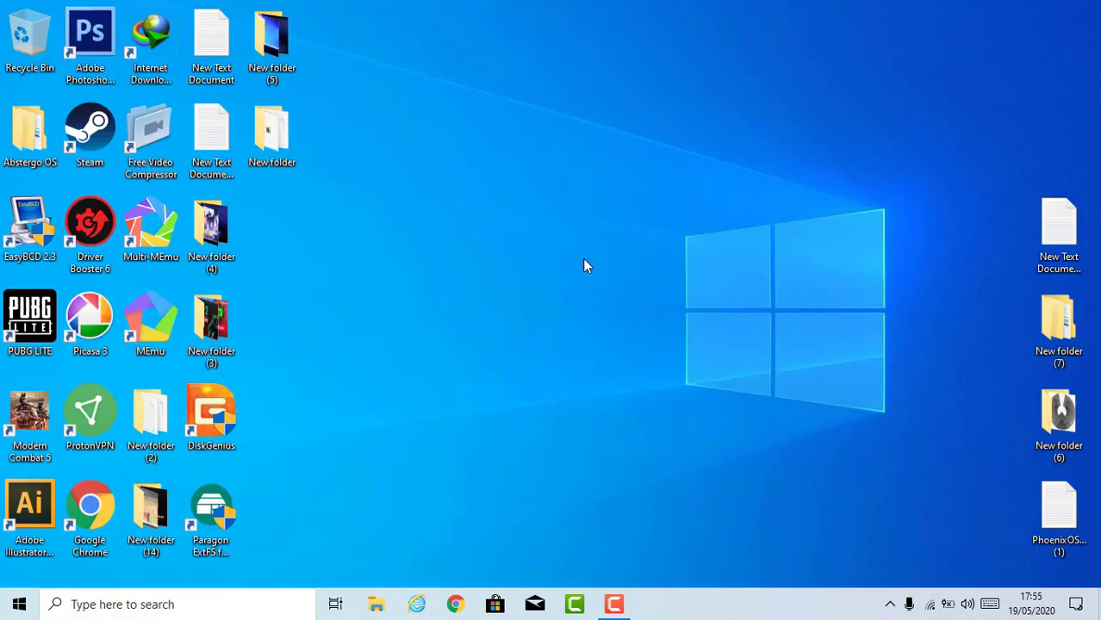
pyautogui.rightClick(391, 289)
pyautogui.click(445, 337)
# Launch the keygen application from the Paragon ExtFS for Windows 4.2.651 + Keygen folder in New folder (7)
pyautogui.doubleClick(1044, 340)
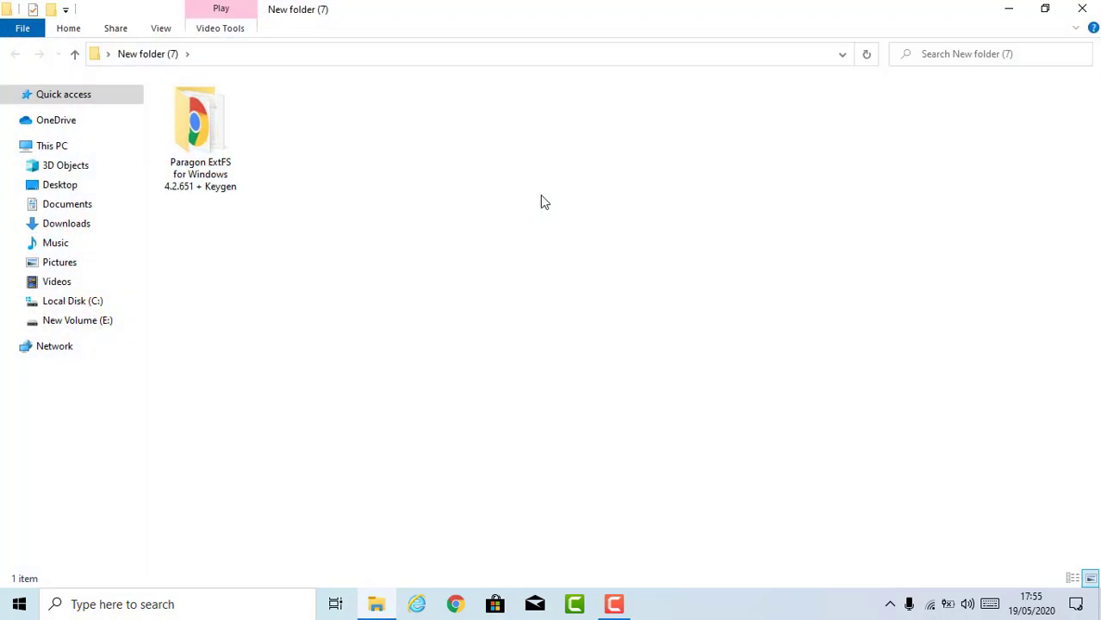
pyautogui.click(222, 177)
pyautogui.doubleClick(222, 176)
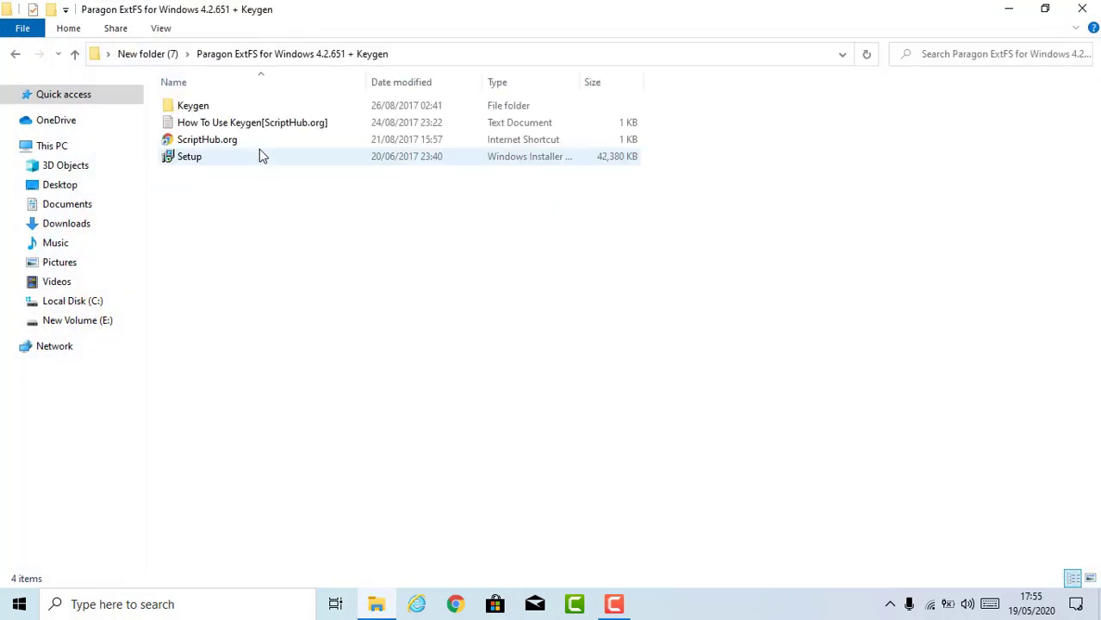
pyautogui.doubleClick(206, 112)
pyautogui.click(190, 112)
pyautogui.doubleClick(189, 108)
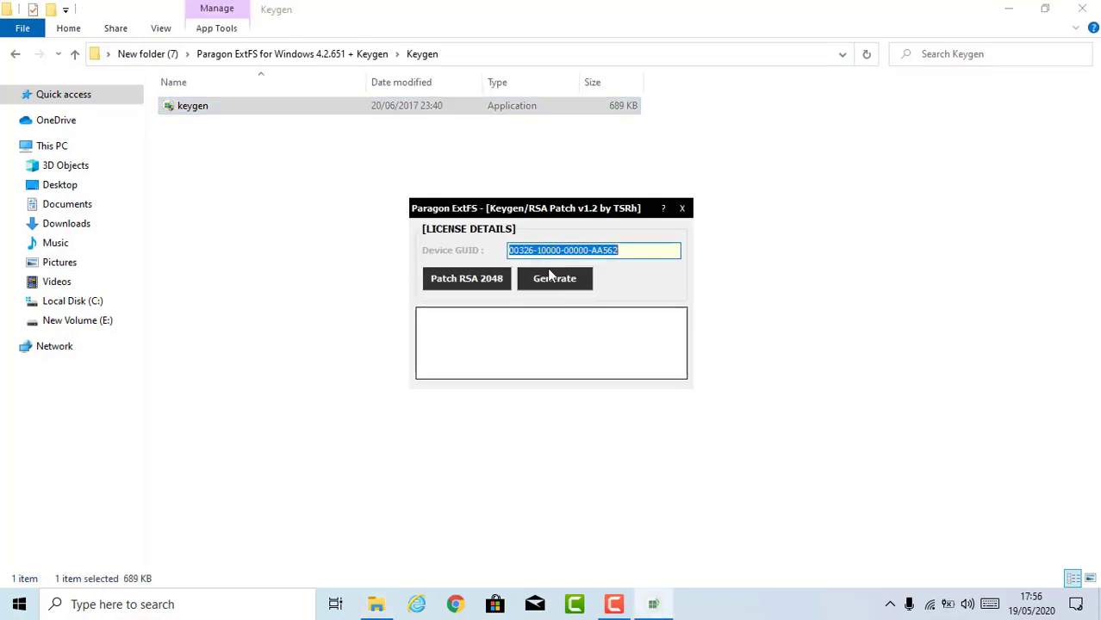
# Examine the ExtFS for Windows program folder's path and files in the RSA 2048 patch file chooser, and cancel it
pyautogui.click(463, 280)
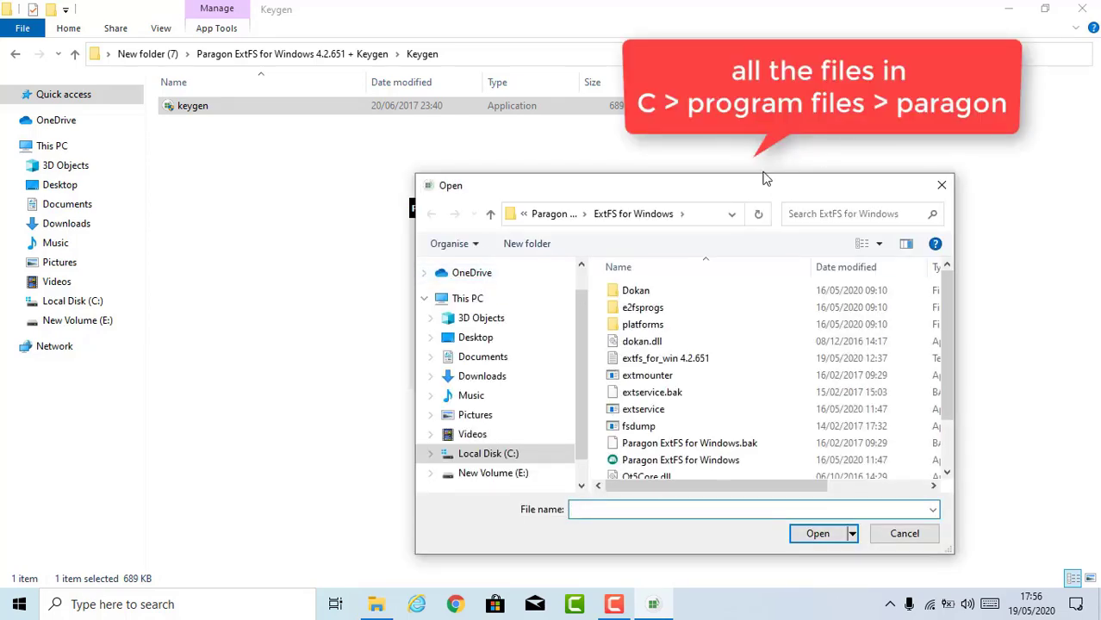
pyautogui.moveTo(761, 187); pyautogui.dragTo(760, 155)
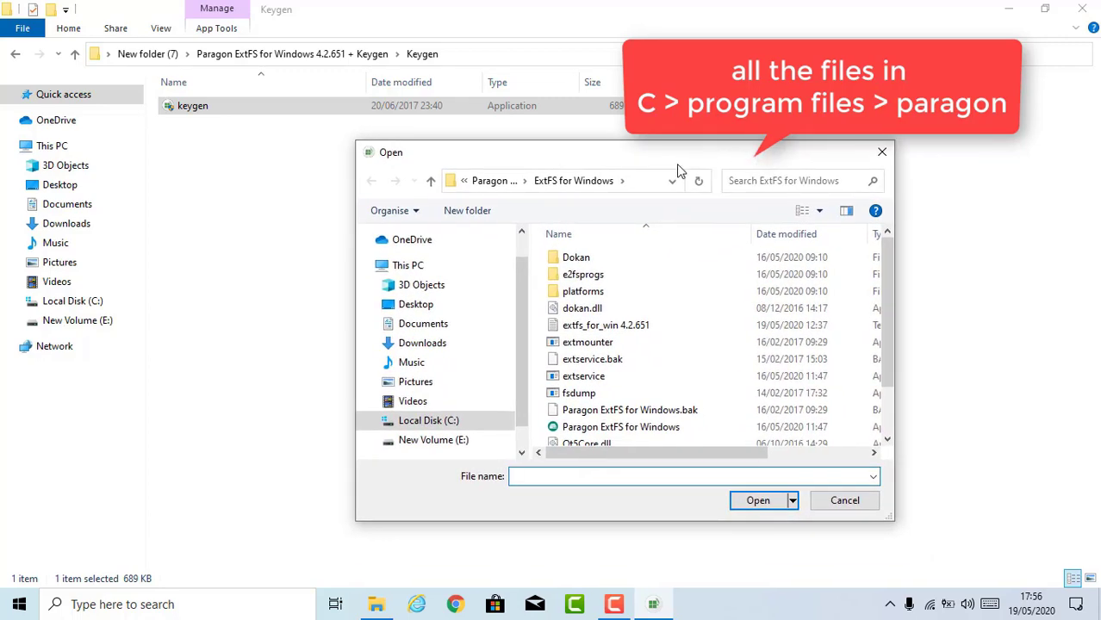
pyautogui.click(670, 183)
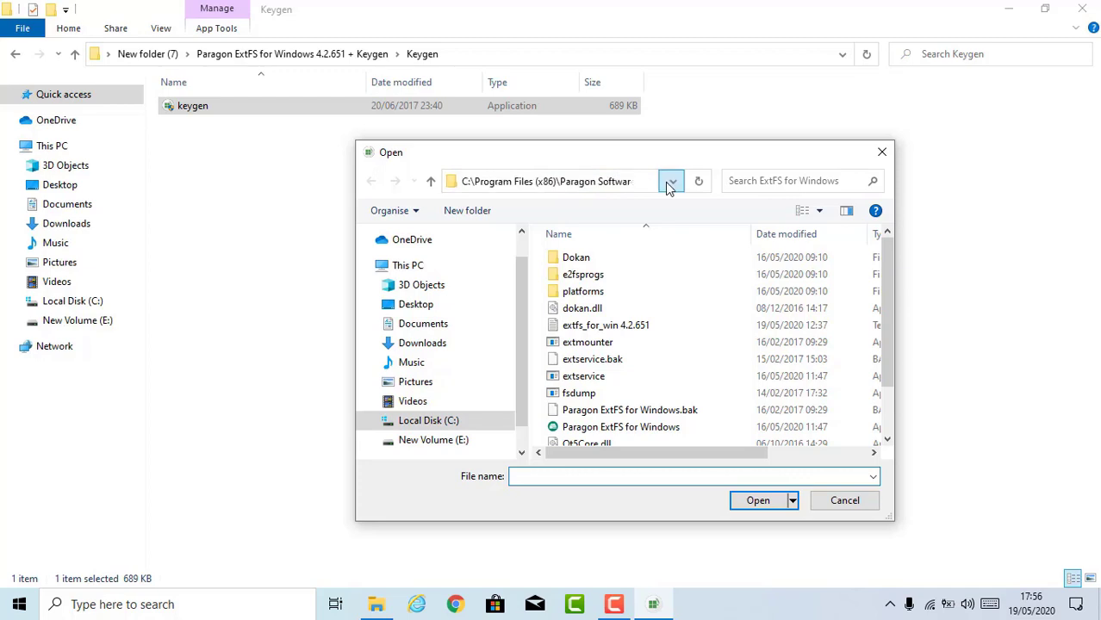
pyautogui.click(640, 187)
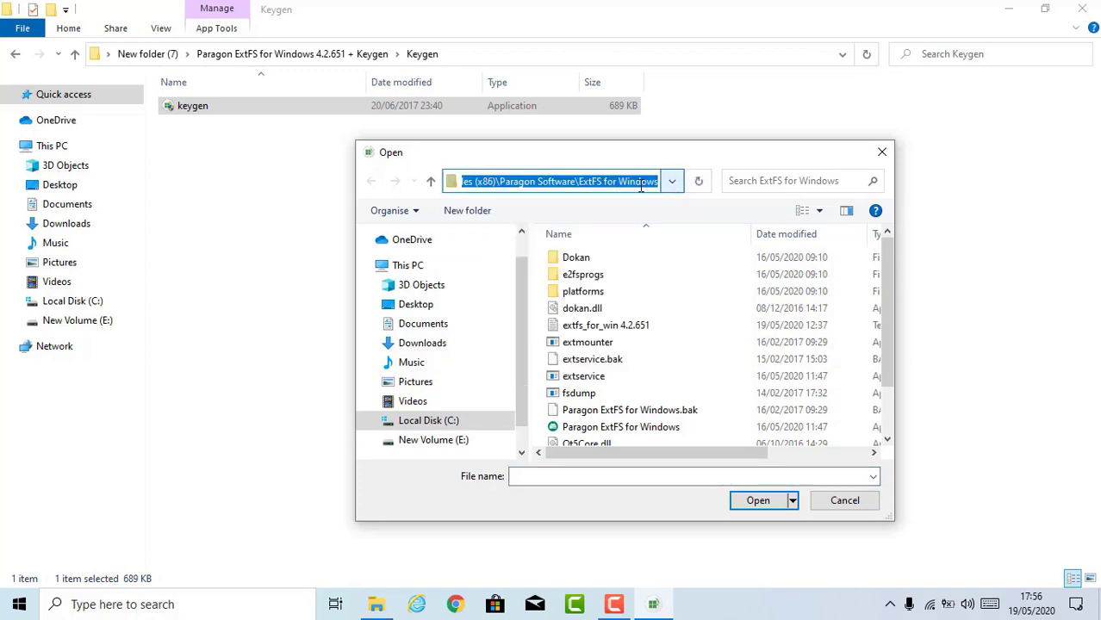
pyautogui.click(520, 182)
pyautogui.moveTo(892, 262); pyautogui.dragTo(805, 470)
pyautogui.click(843, 508)
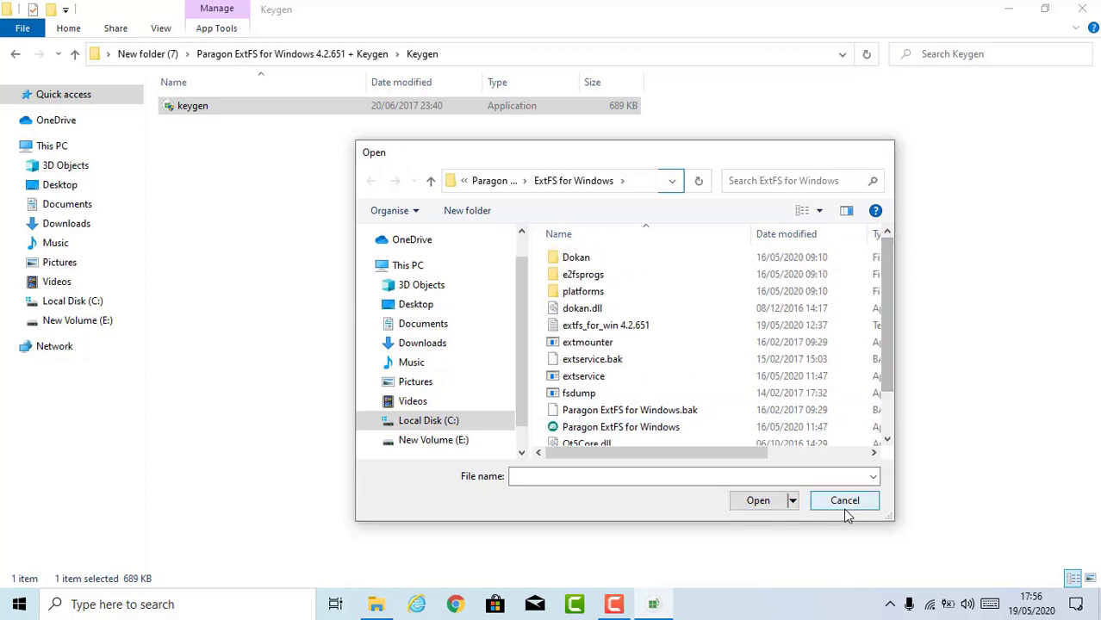
# Minimize the keygen's folder window and show This PC's drives in File Explorer
pyautogui.click(1007, 17)
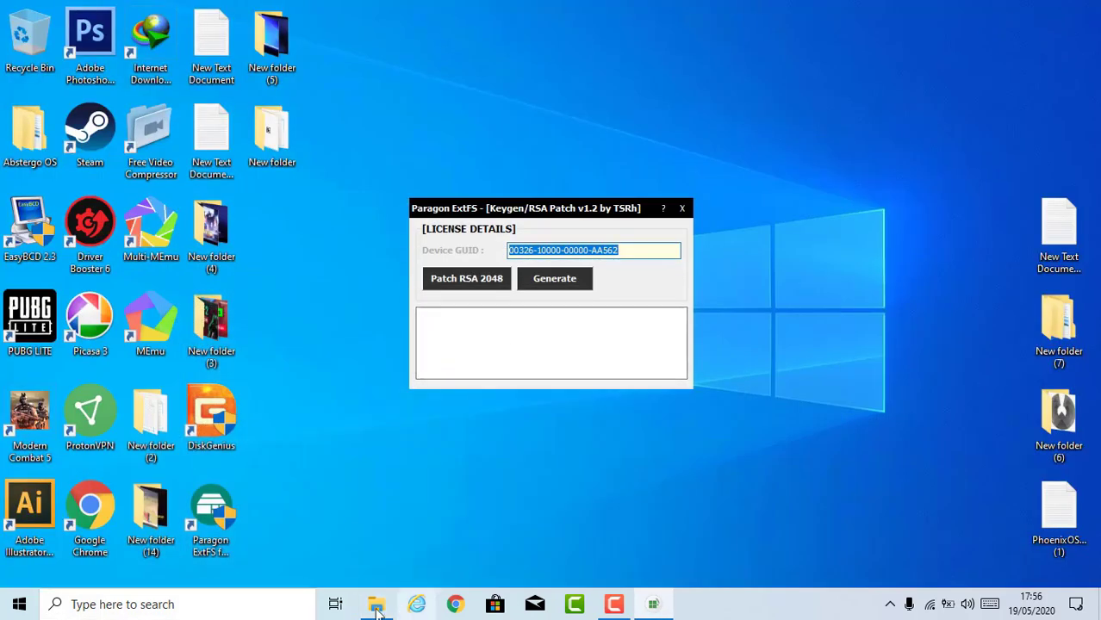
pyautogui.click(377, 604)
pyautogui.click(62, 146)
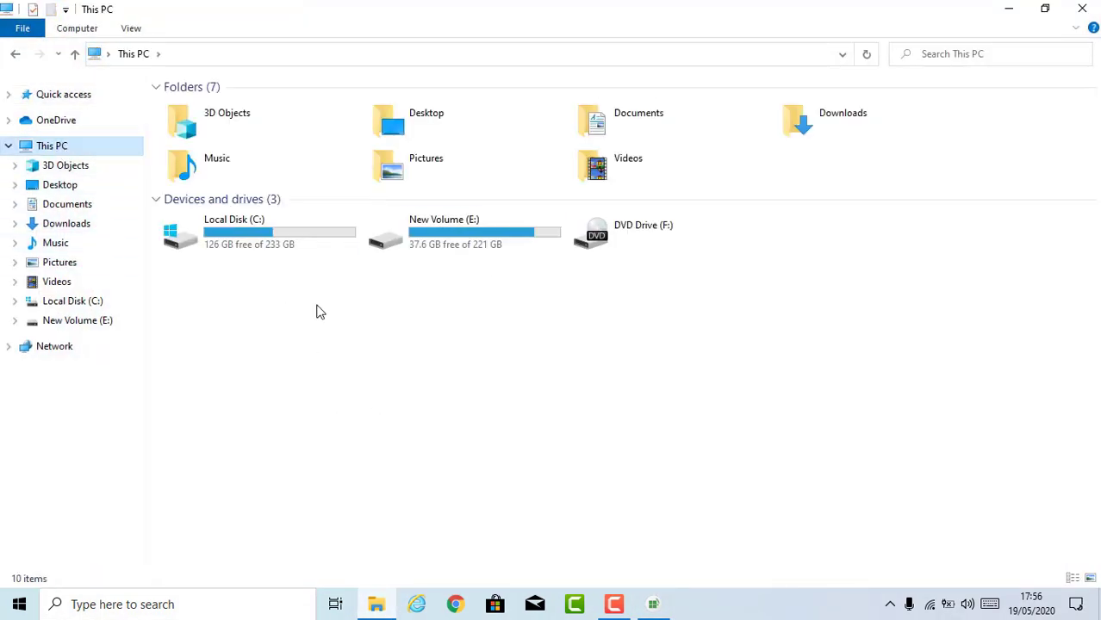
# Examine the program files in Program Files (x86)\Paragon Software\ExtFS for Windows on Local Disk (C:), and close the folder window
pyautogui.doubleClick(257, 242)
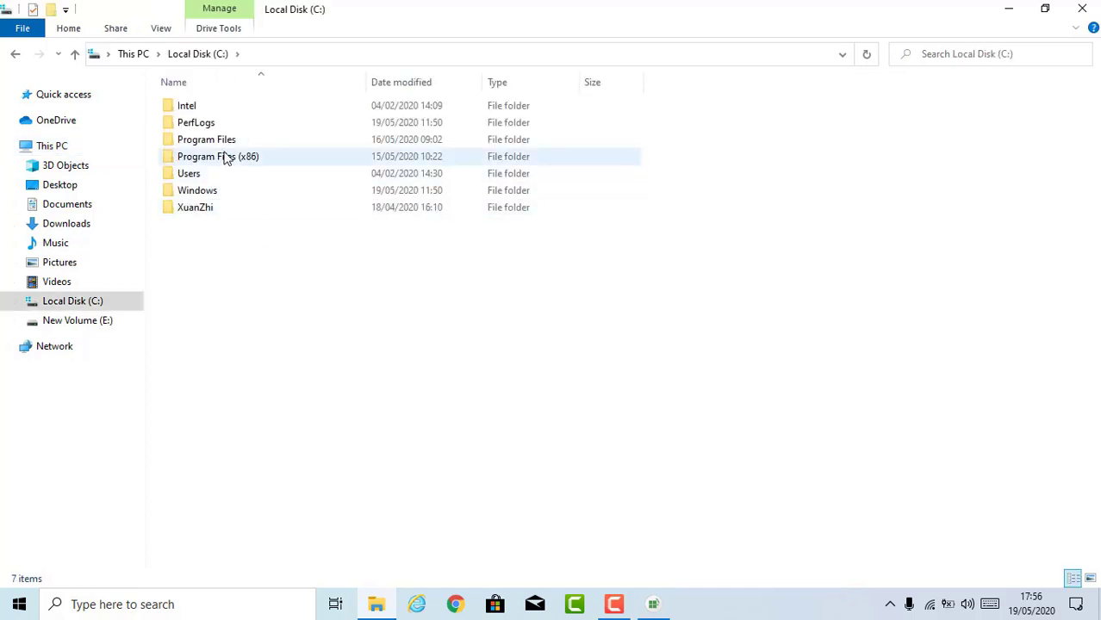
pyautogui.doubleClick(225, 154)
pyautogui.press('p')
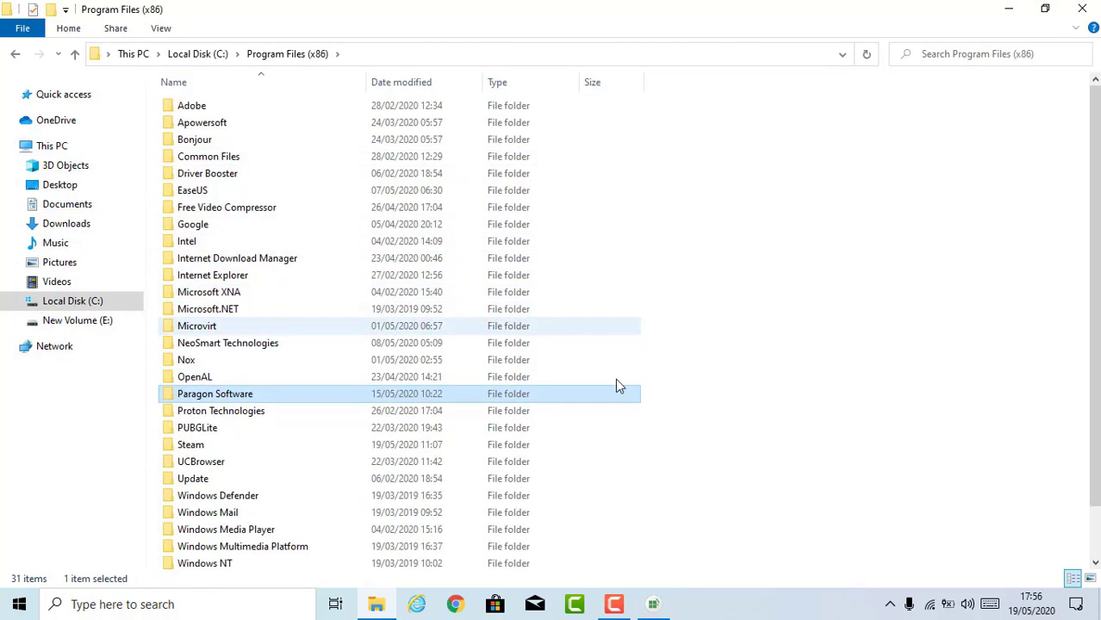
pyautogui.press('r')
pyautogui.click(222, 395)
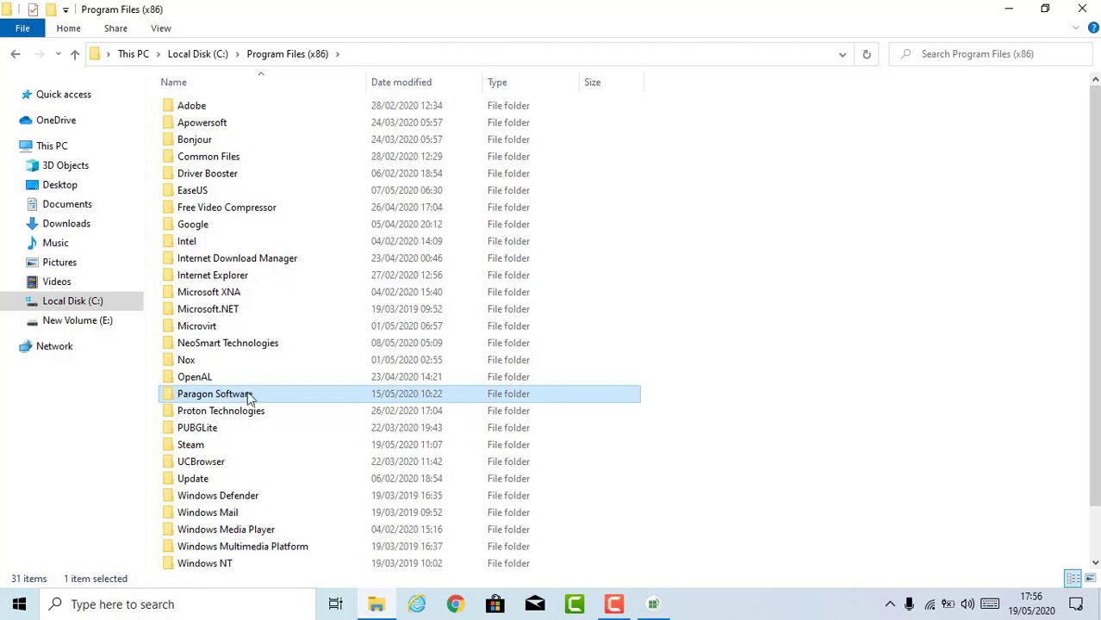
pyautogui.doubleClick(257, 396)
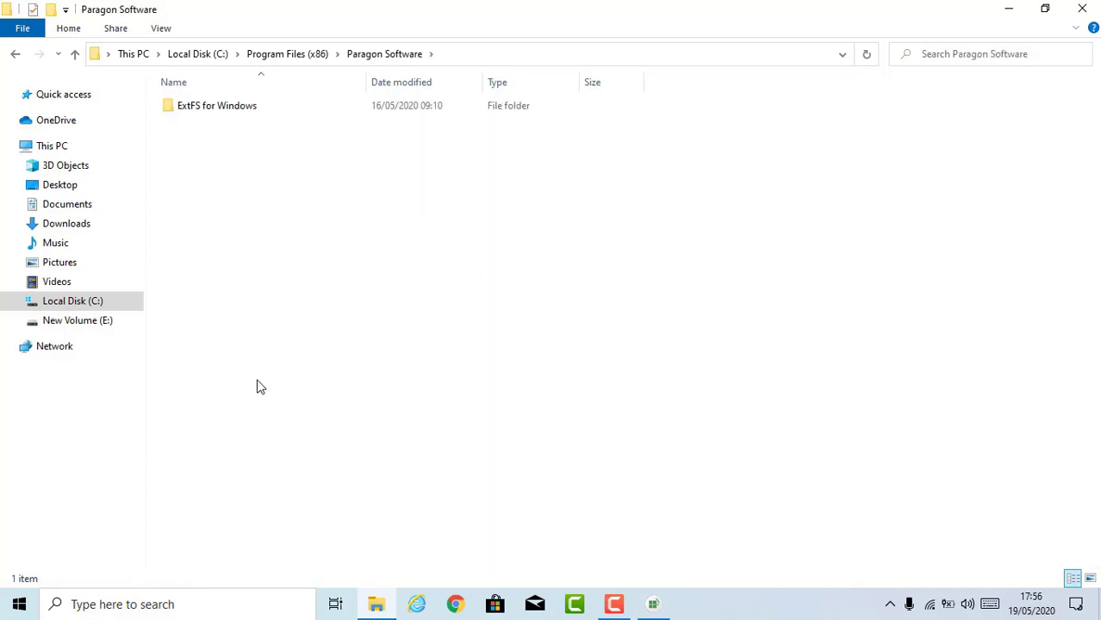
pyautogui.doubleClick(213, 103)
pyautogui.moveTo(235, 492); pyautogui.dragTo(300, 434)
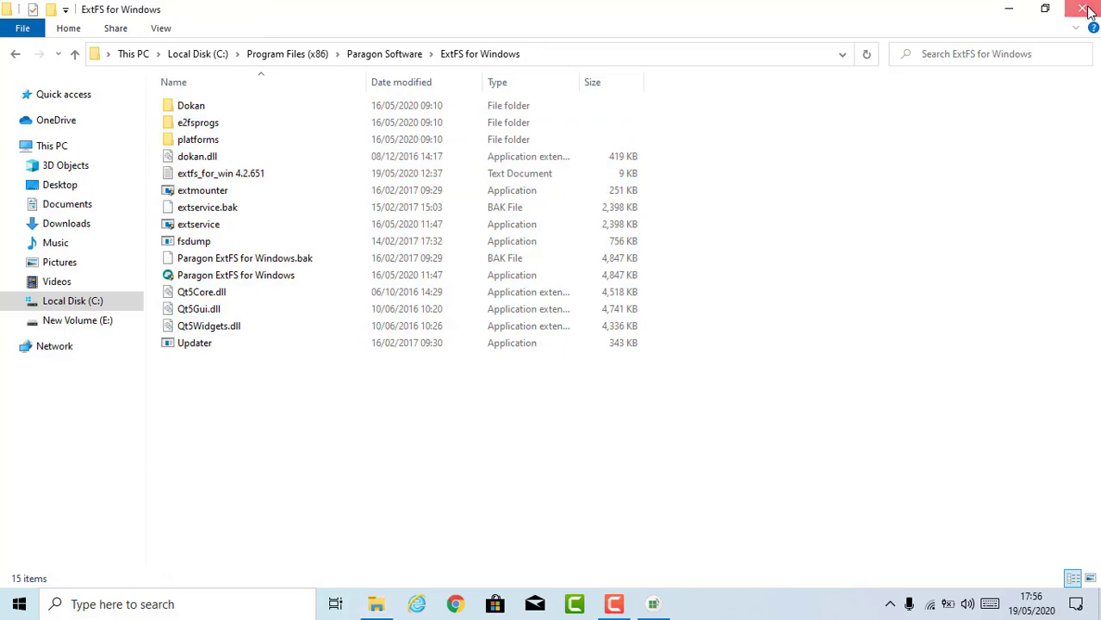
pyautogui.click(1088, 10)
# Run the RSA 2048 patch on the extservice application in the ExtFS for Windows folder and dismiss the message
pyautogui.click(451, 274)
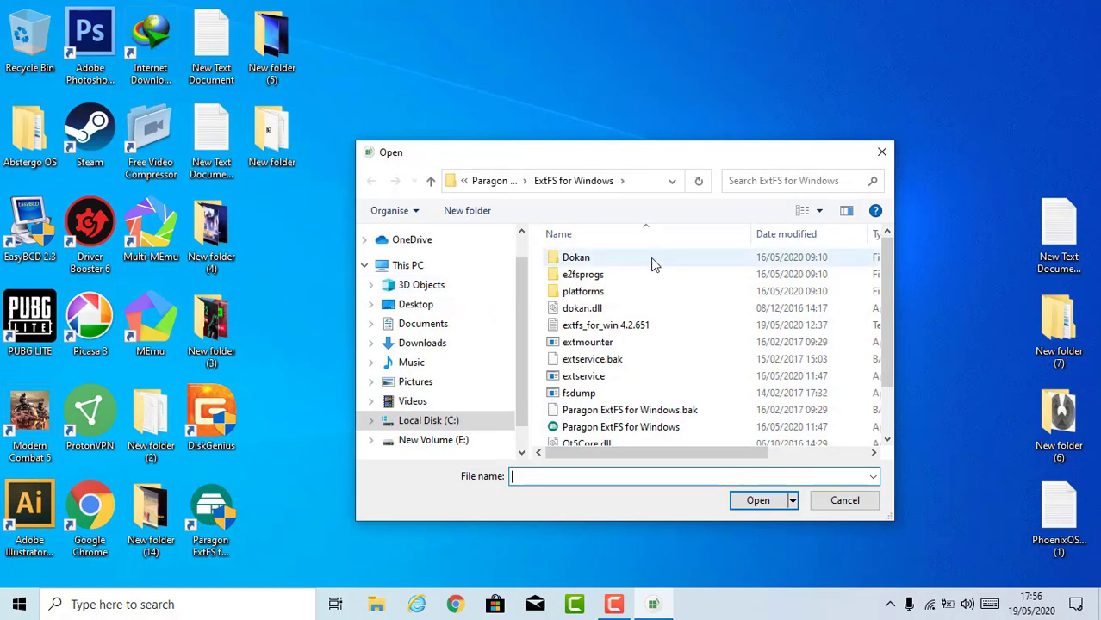
pyautogui.click(608, 380)
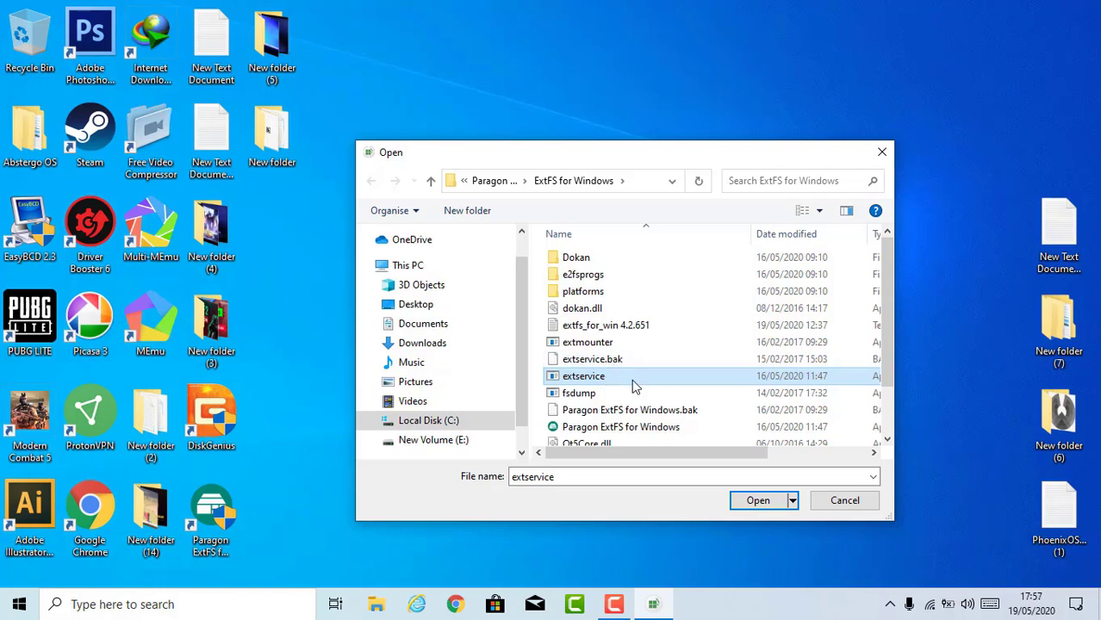
pyautogui.click(591, 360)
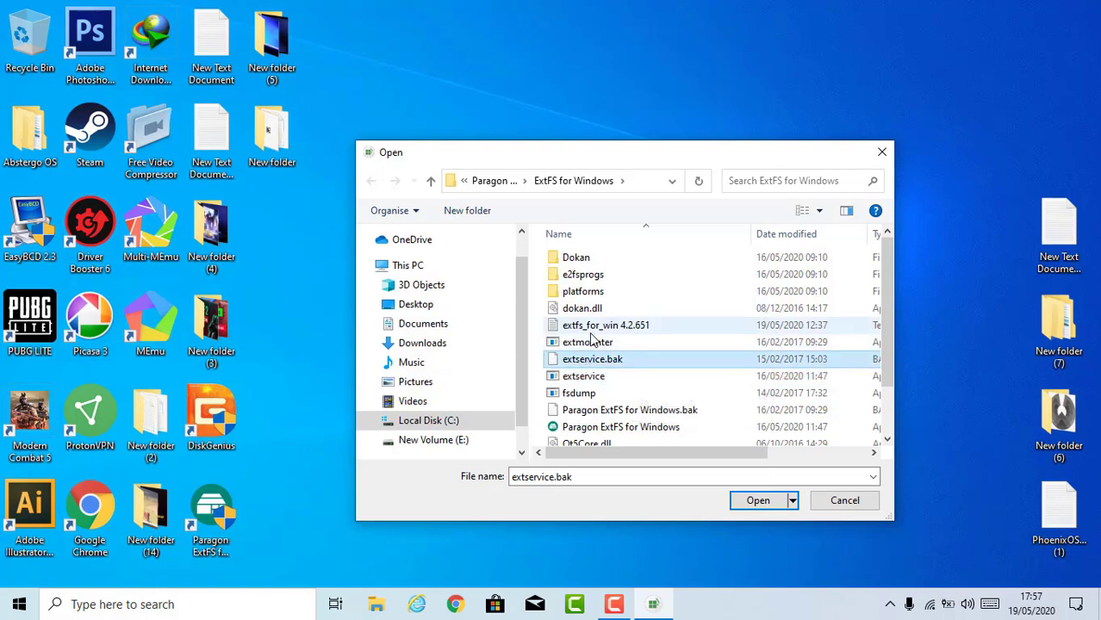
pyautogui.click(638, 378)
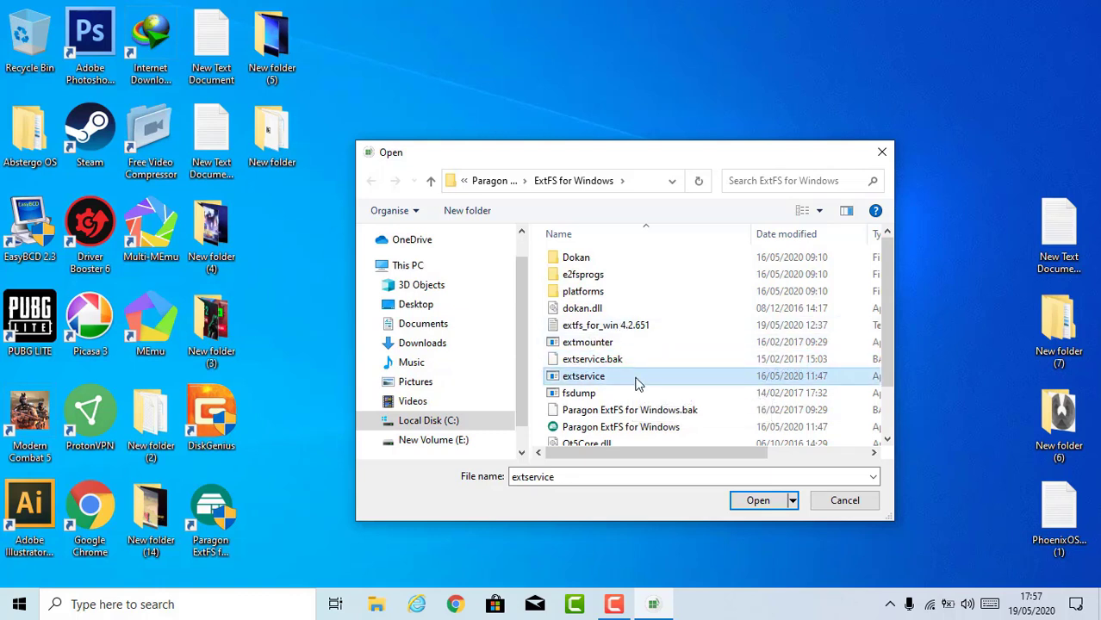
pyautogui.click(758, 501)
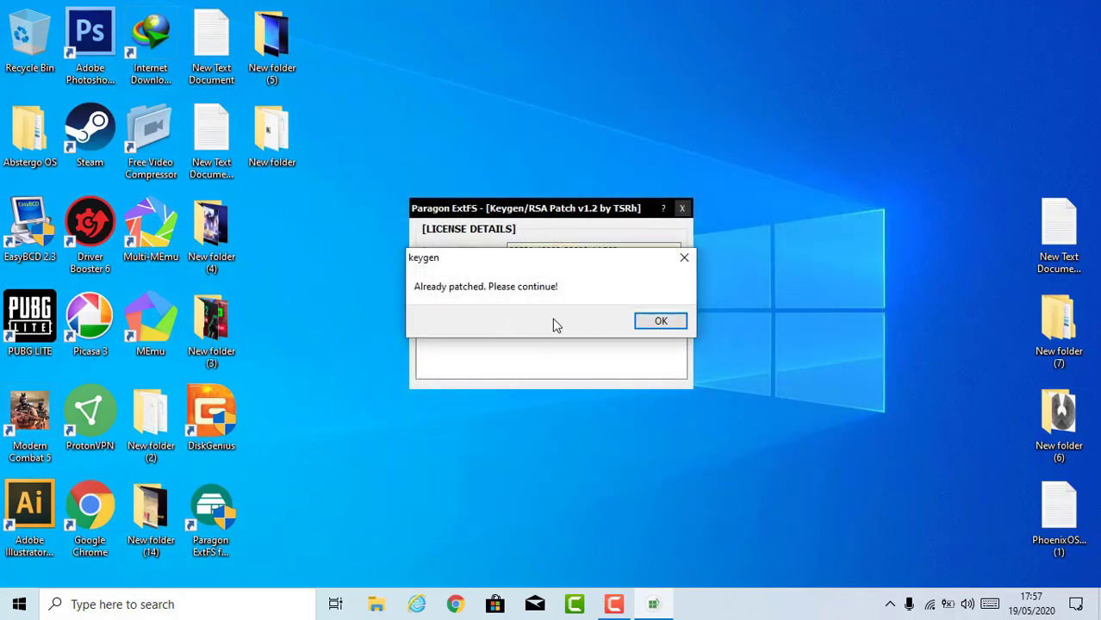
pyautogui.click(657, 321)
# Run the RSA 2048 patch on the Paragon ExtFS for Windows application and dismiss the message
pyautogui.click(489, 279)
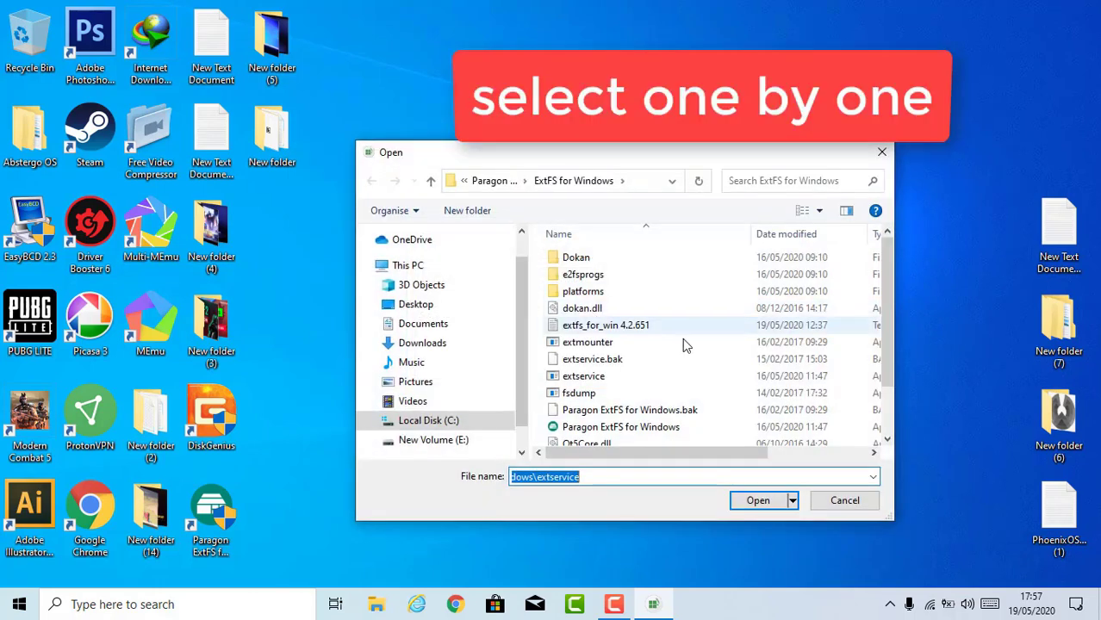
pyautogui.click(669, 427)
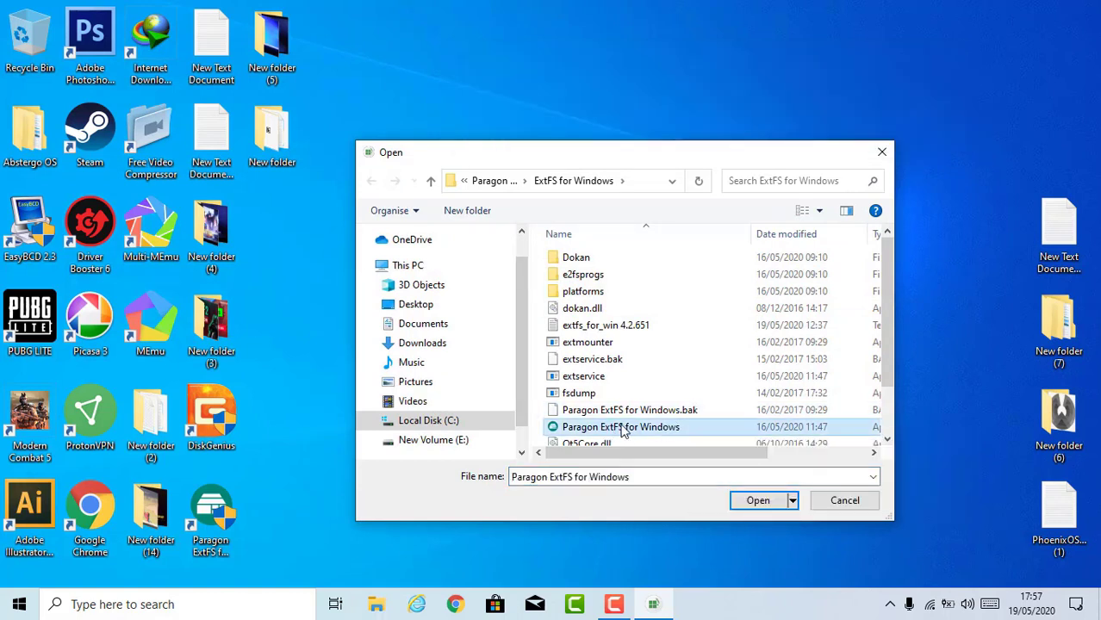
pyautogui.click(762, 505)
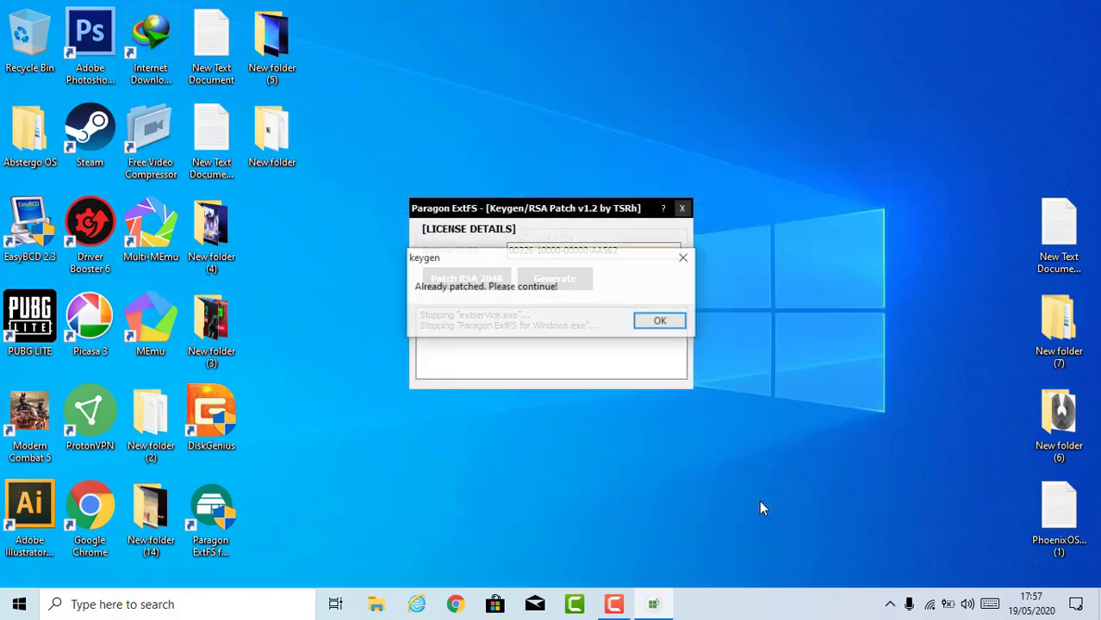
pyautogui.click(678, 326)
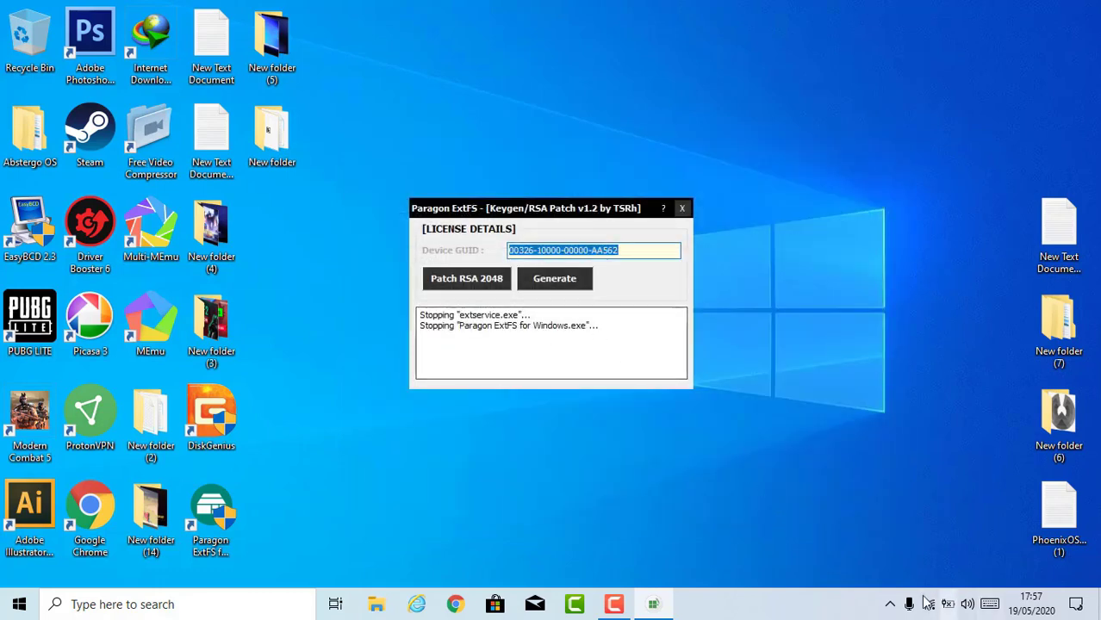
# Turn off real-time protection and cloud-delivered protection in Windows Security, and check the antivirus status
pyautogui.click(890, 604)
pyautogui.click(905, 540)
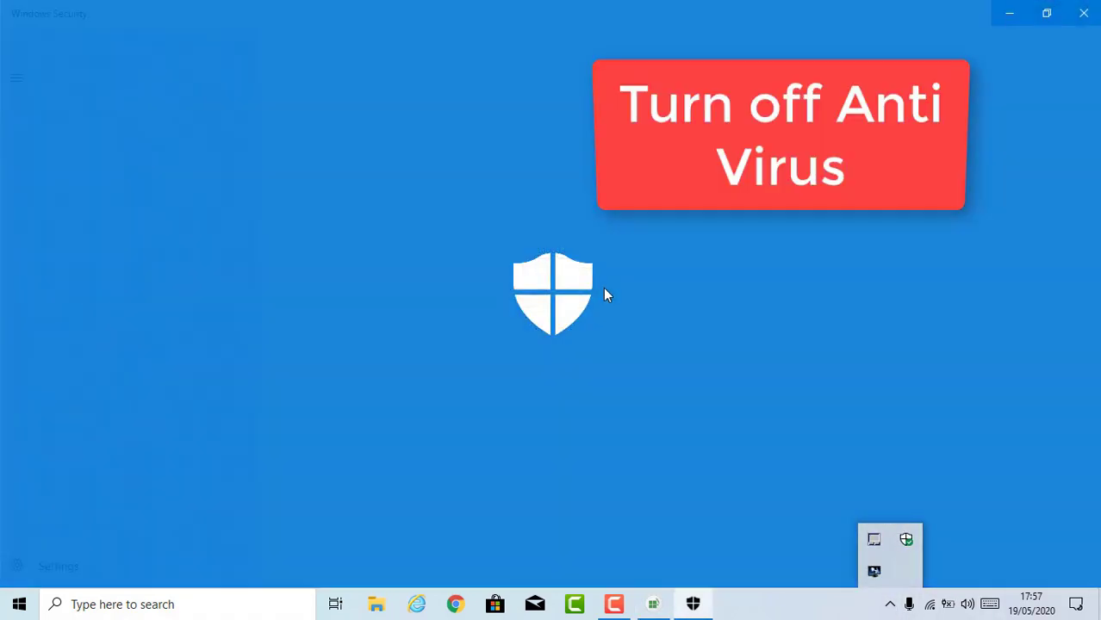
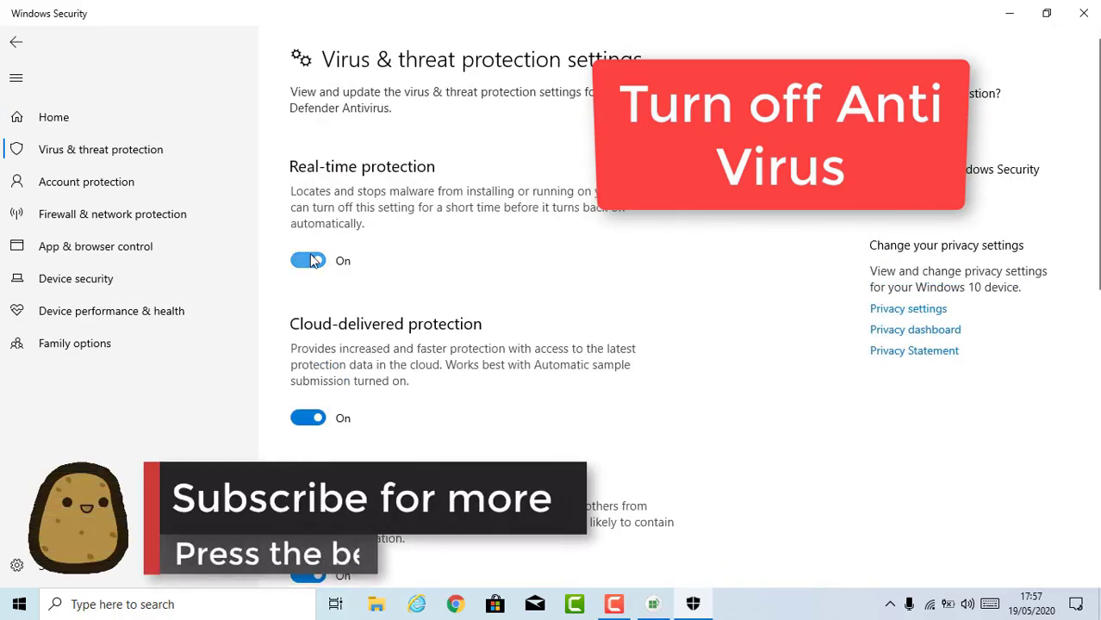
pyautogui.click(308, 450)
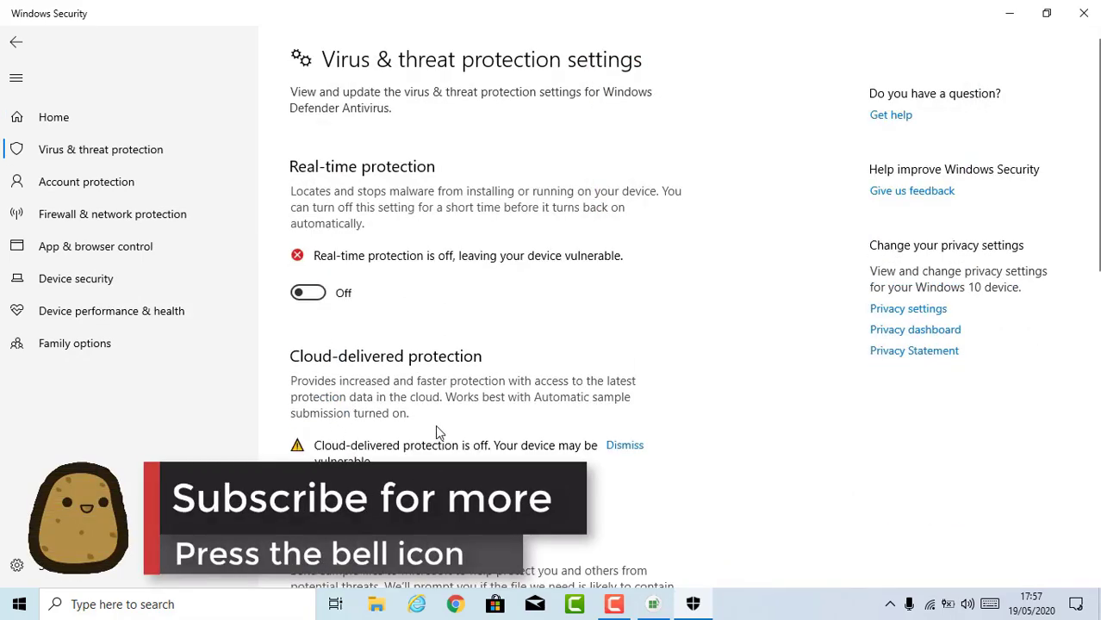
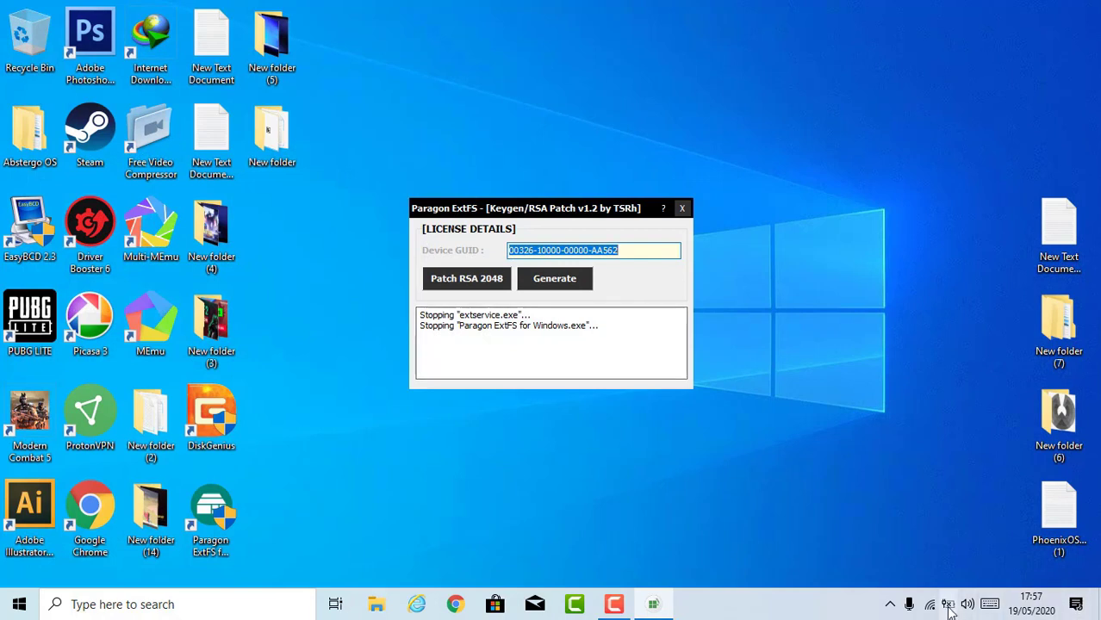
pyautogui.click(891, 604)
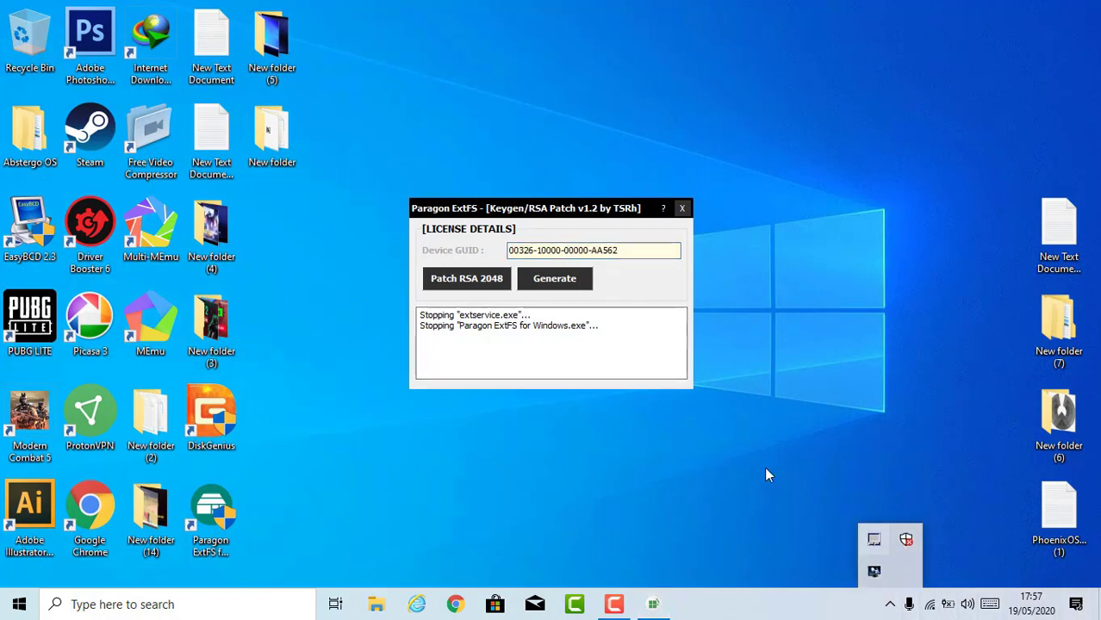
# Generate the Paragon ExtFS license in the keygen, close the keygen, and refresh the desktop
pyautogui.click(504, 279)
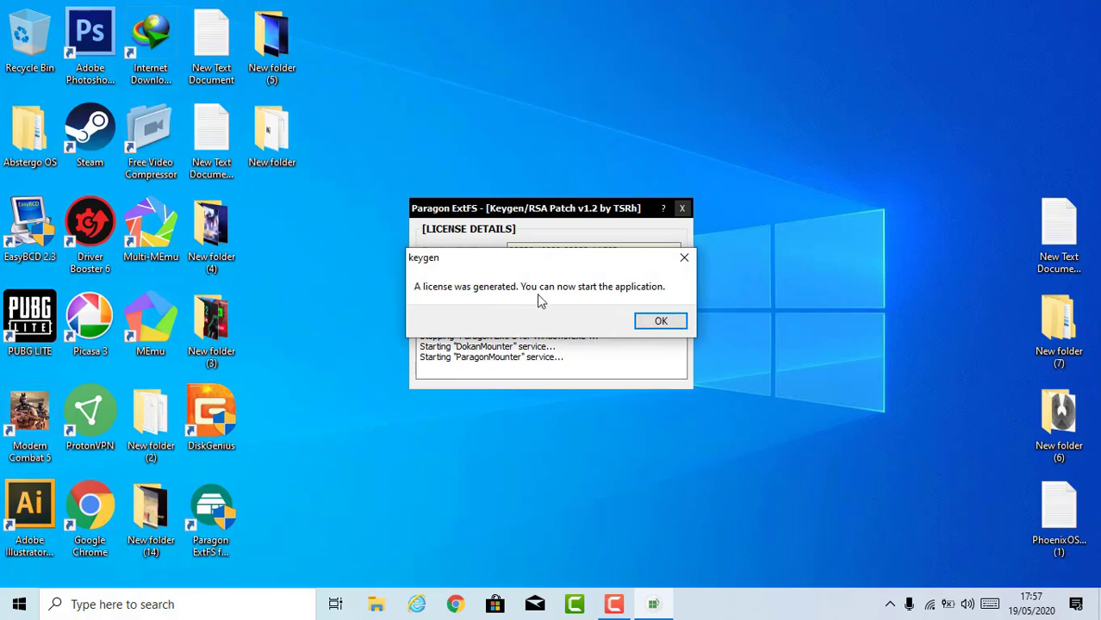
pyautogui.click(661, 320)
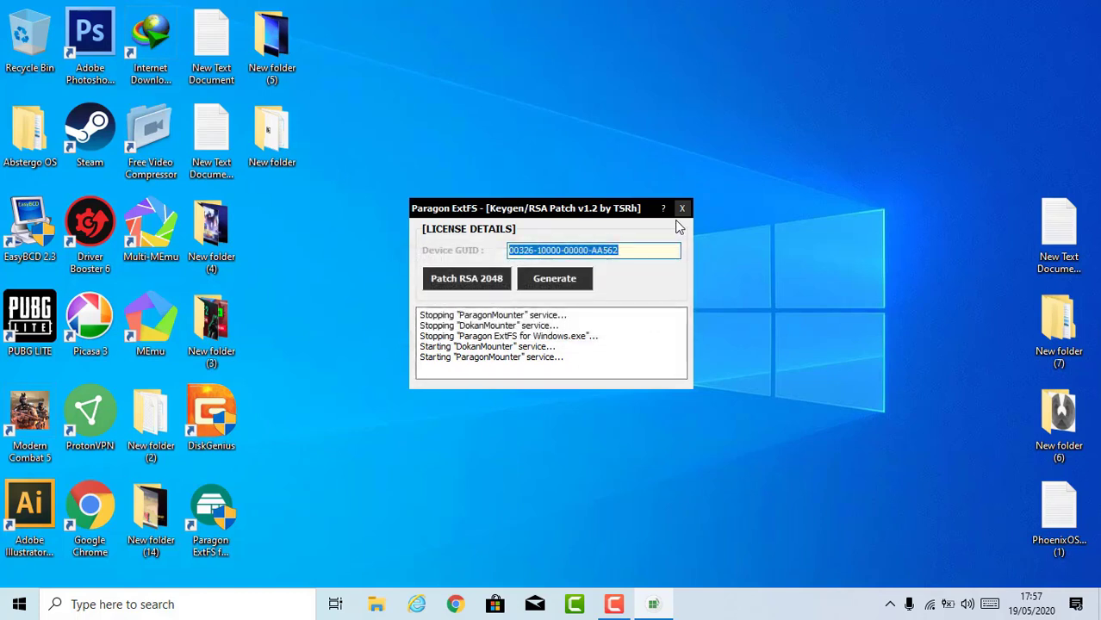
pyautogui.click(681, 209)
pyautogui.rightClick(687, 220)
pyautogui.click(730, 268)
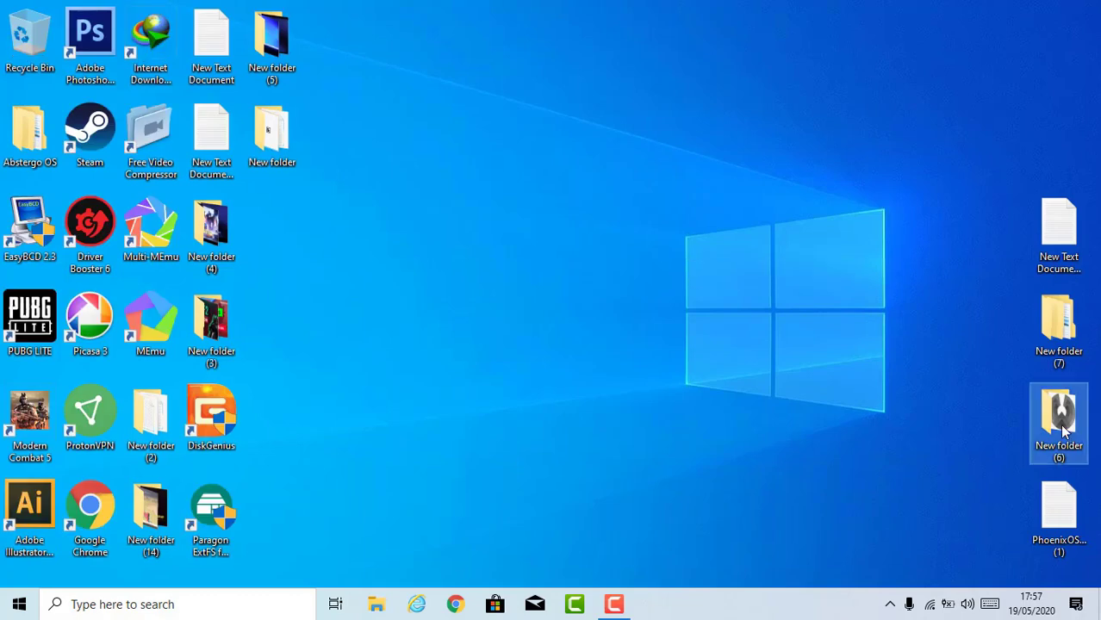
# Copy the PhoenixOS_DarkMatter_Exo4.6 application from New folder (6) to the root of Local Disk (C:) with administrator permission, and close the window
pyautogui.doubleClick(1060, 424)
pyautogui.click(200, 121)
pyautogui.rightClick(213, 121)
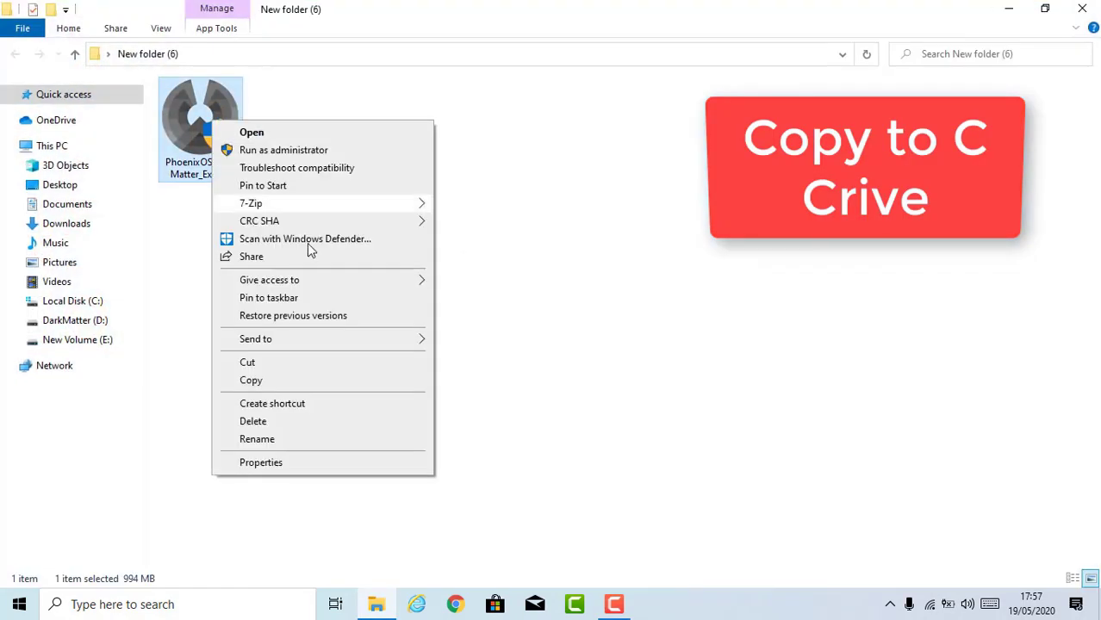
pyautogui.click(277, 379)
pyautogui.click(51, 148)
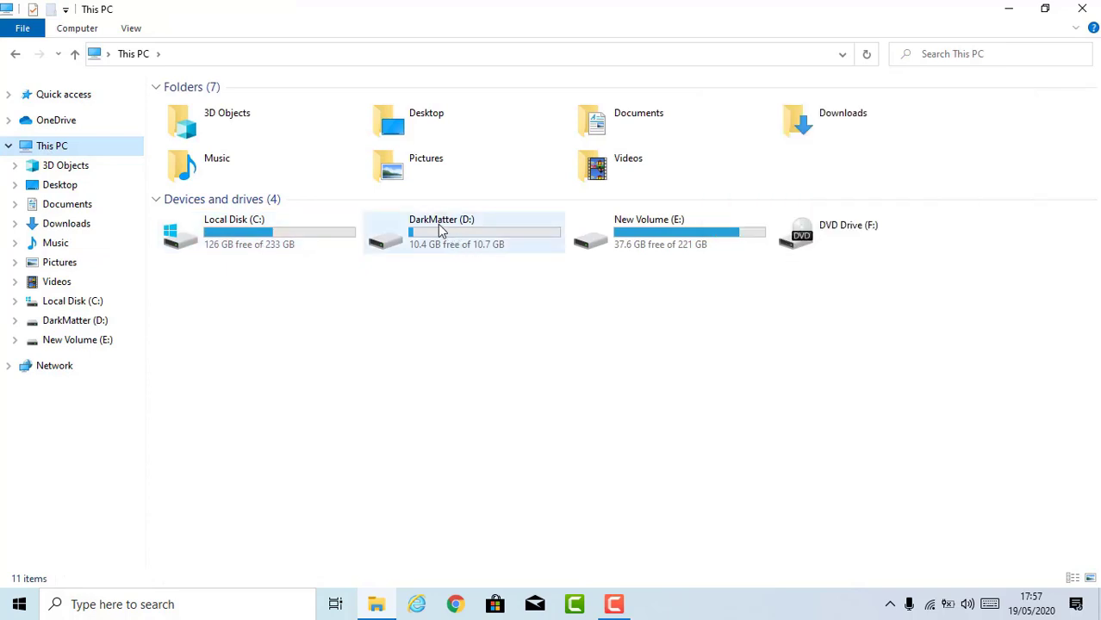
pyautogui.doubleClick(228, 237)
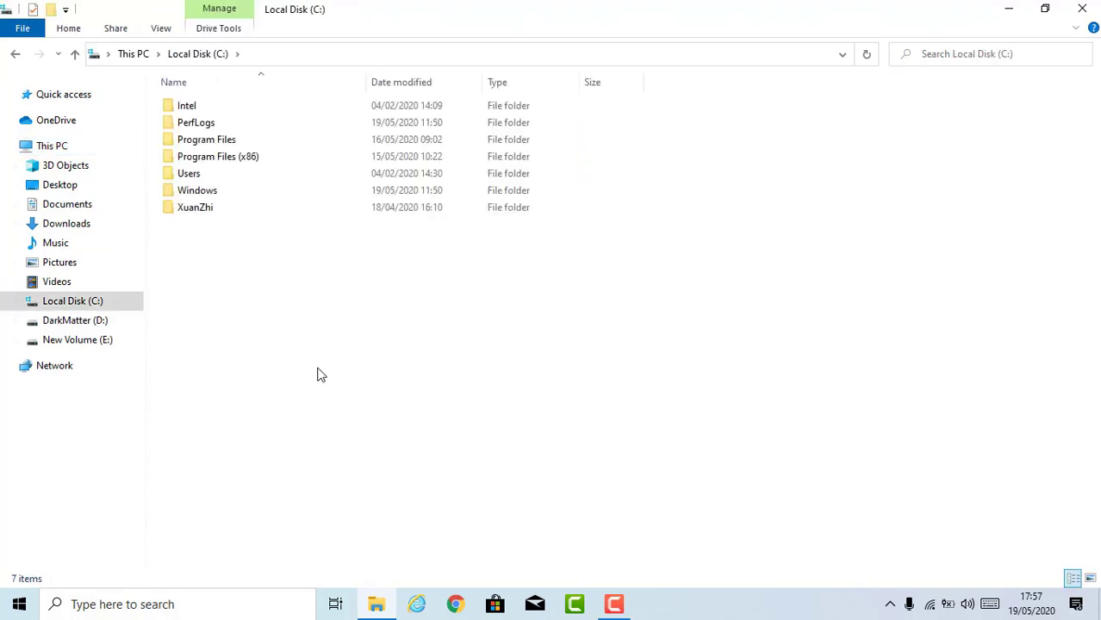
pyautogui.hotkey('ctrl', 'v')
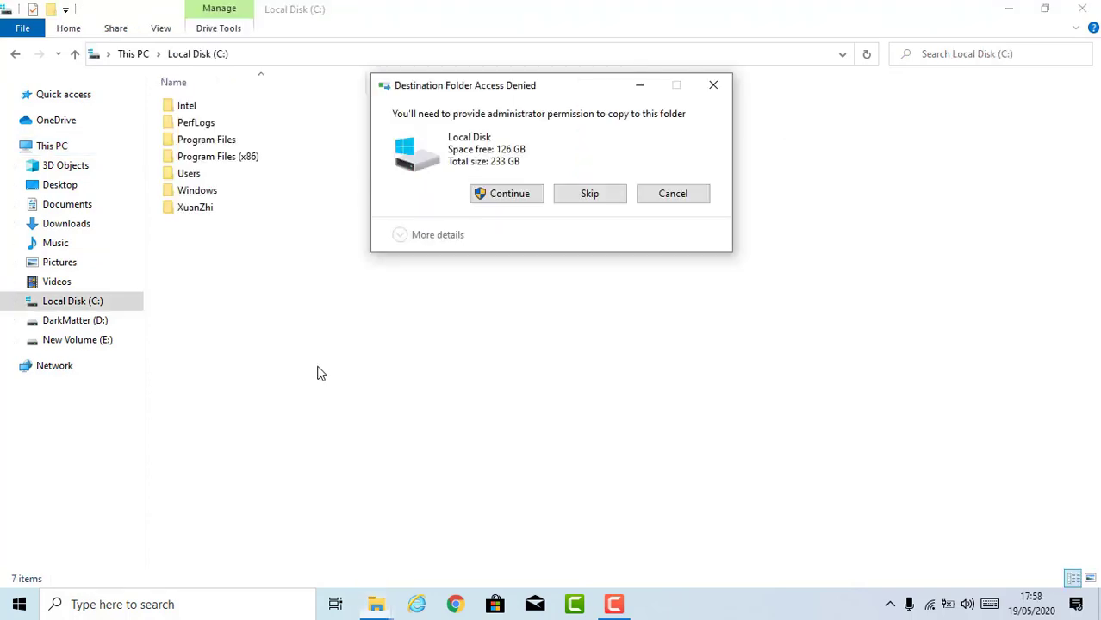
pyautogui.click(502, 196)
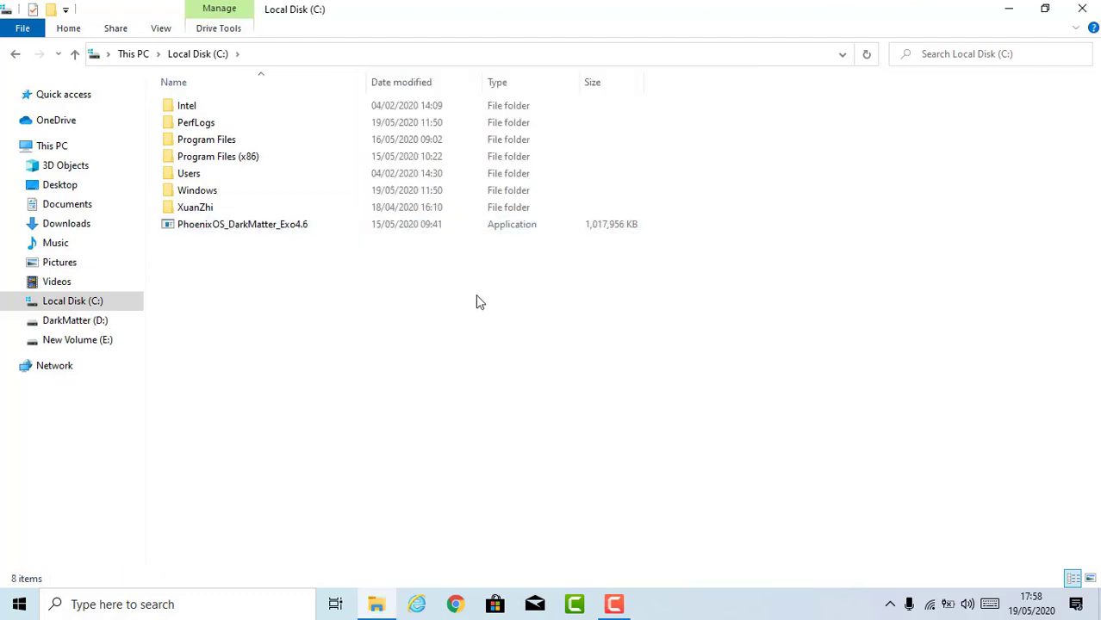
pyautogui.click(1083, 9)
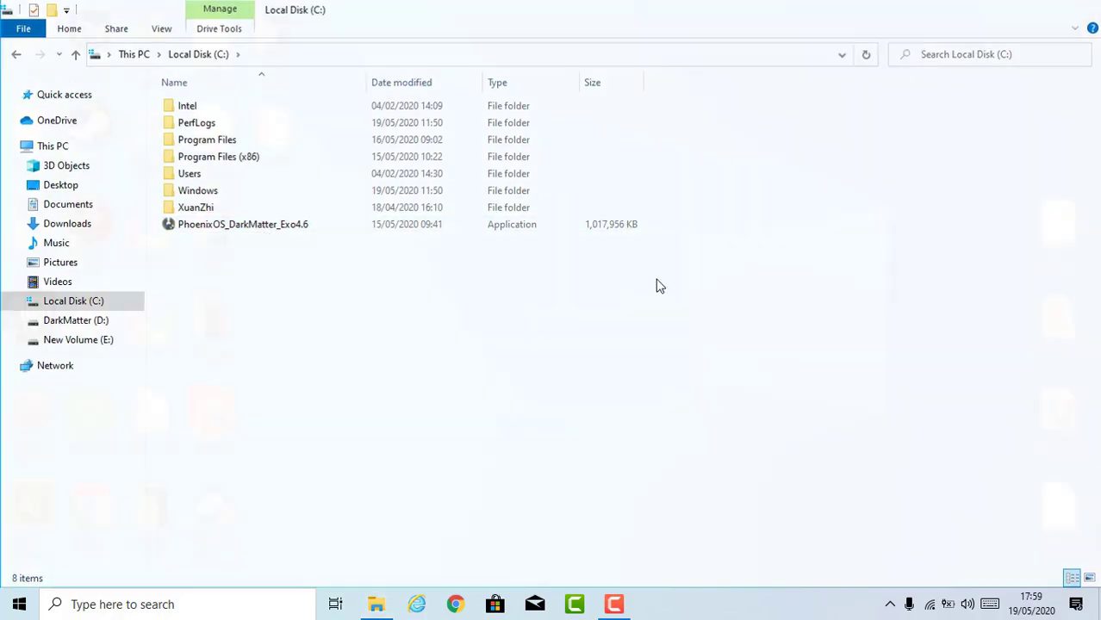
# Refresh the desktop and launch Paragon ExtFS for Windows from its desktop shortcut
pyautogui.click(218, 504)
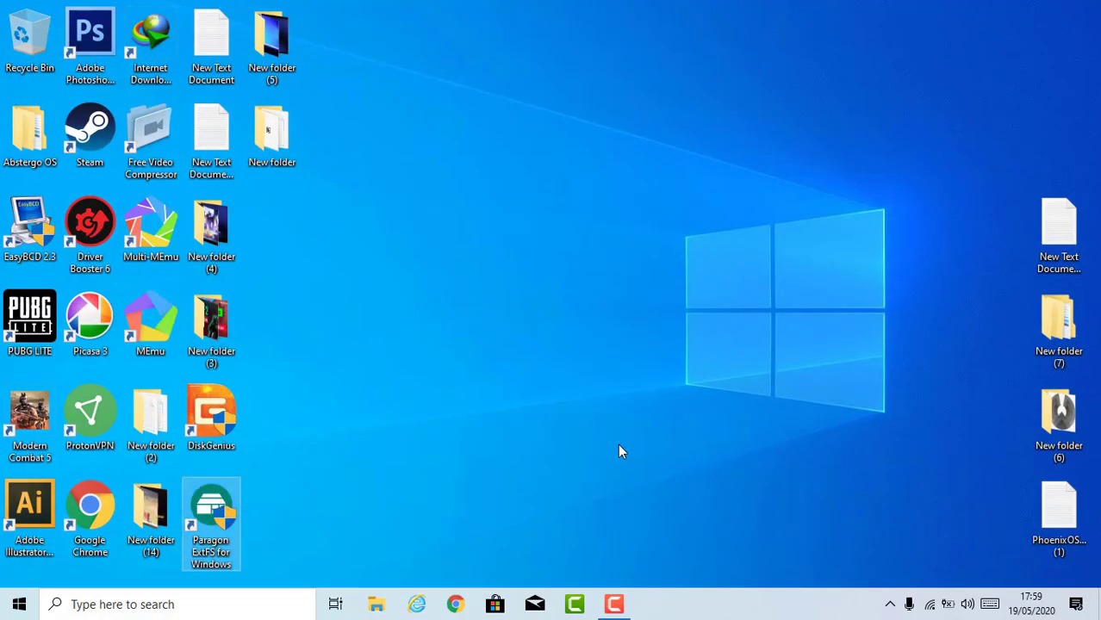
pyautogui.rightClick(473, 316)
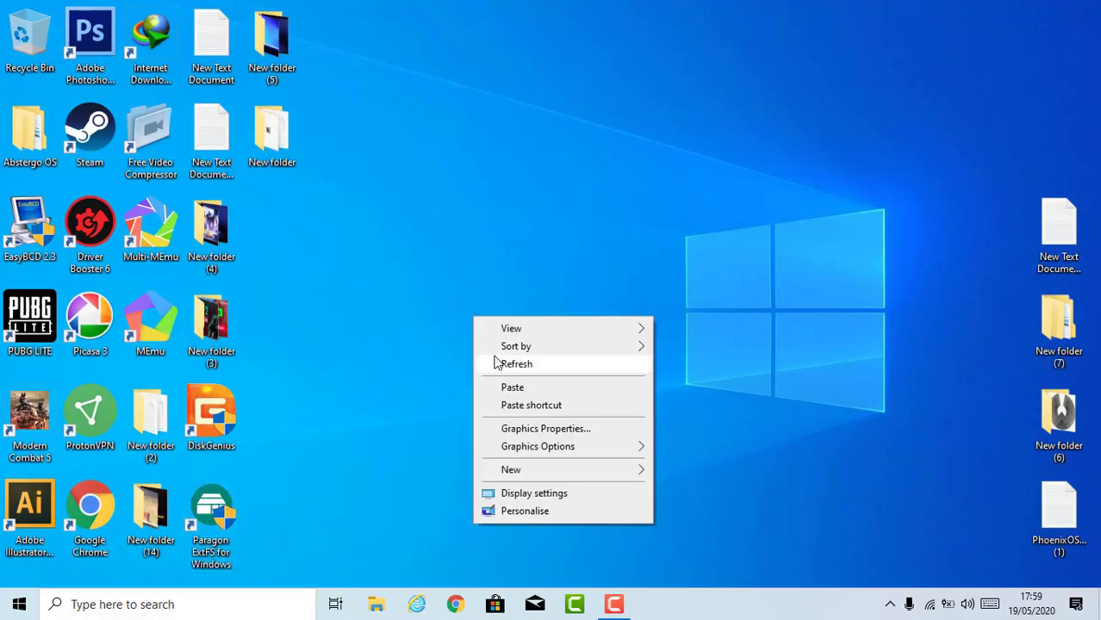
pyautogui.click(500, 362)
pyautogui.rightClick(214, 515)
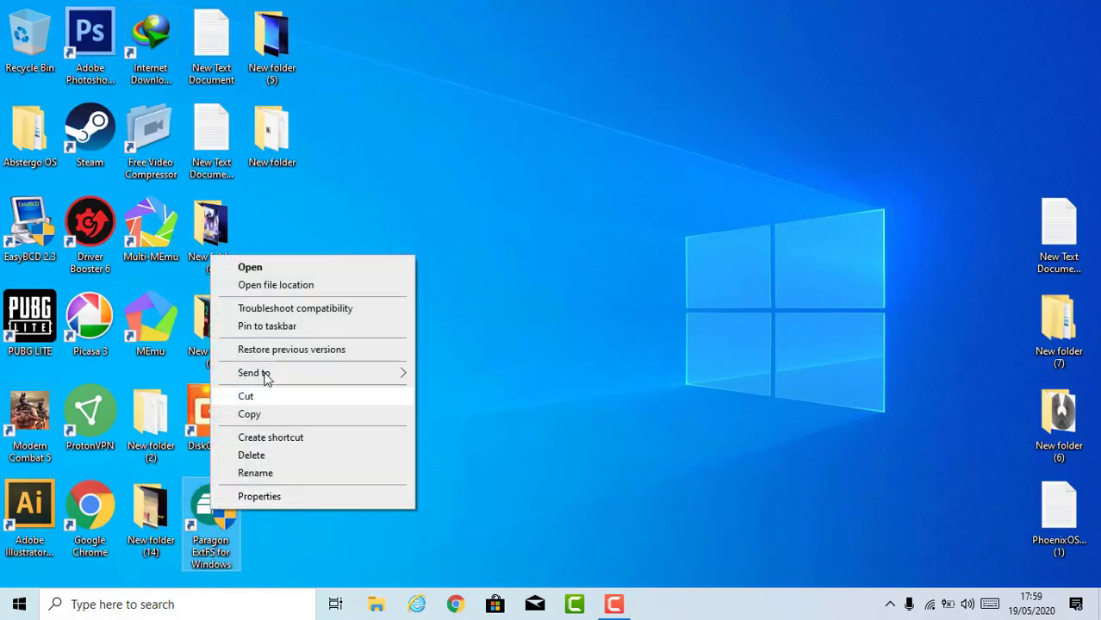
pyautogui.click(218, 545)
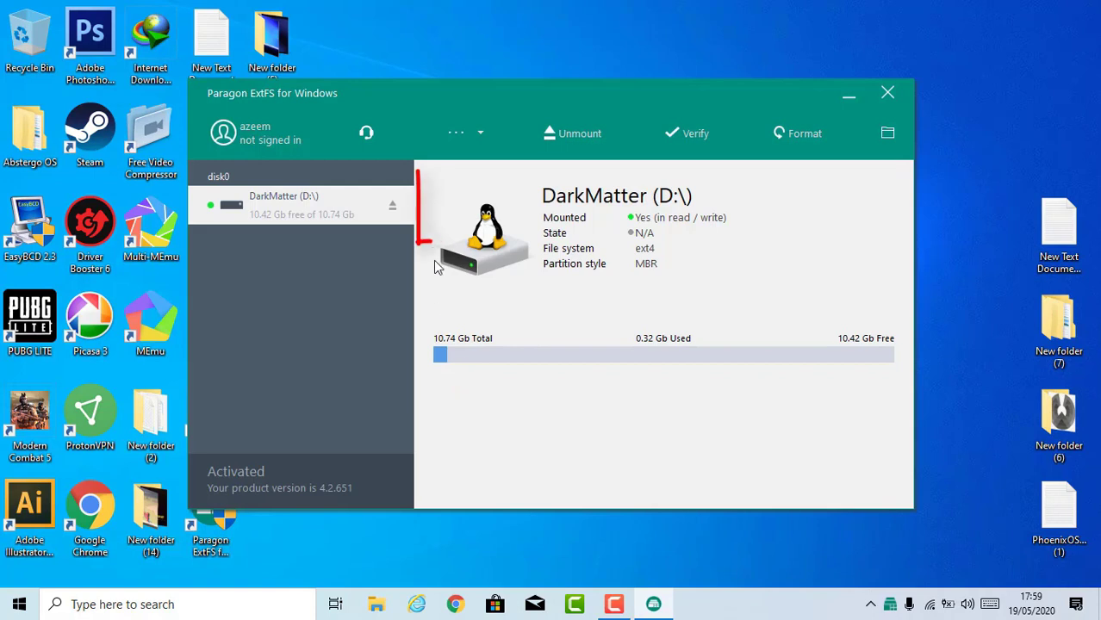
# Unmount the DarkMatter volume and remount it in Read/write mode with the drive letter L:\
pyautogui.moveTo(574, 102); pyautogui.dragTo(622, 97)
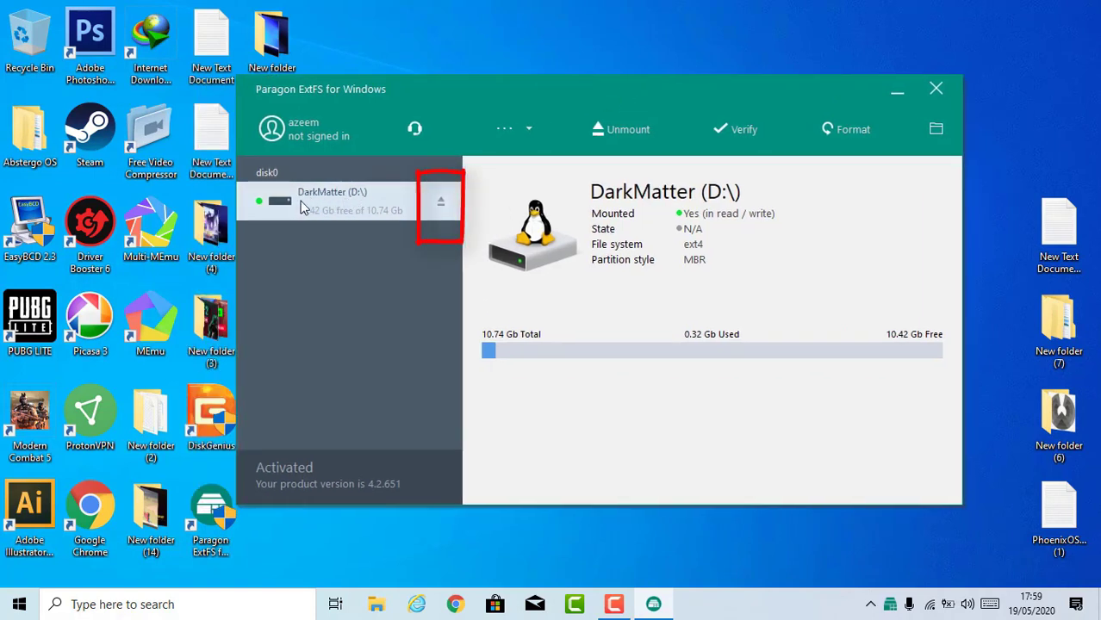
pyautogui.click(440, 205)
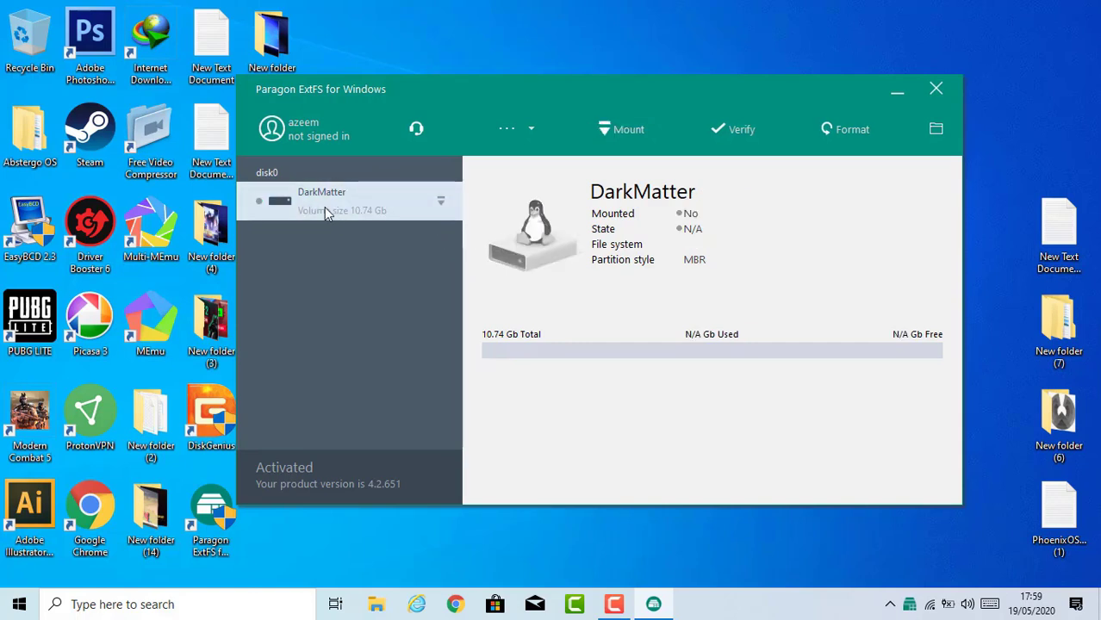
pyautogui.click(441, 206)
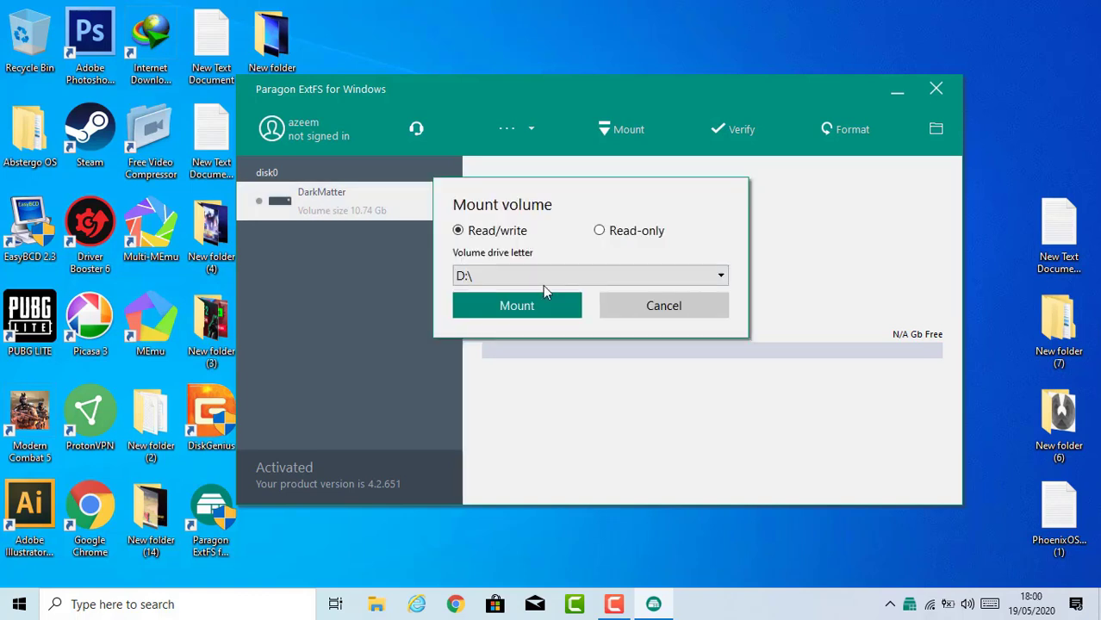
pyautogui.click(509, 277)
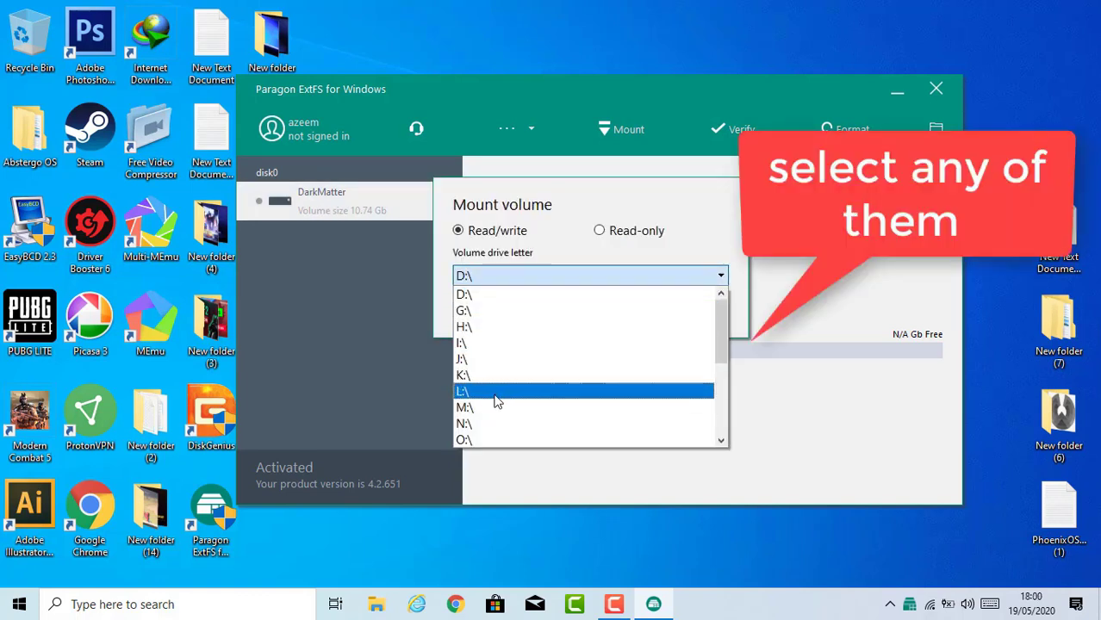
pyautogui.click(499, 392)
pyautogui.click(526, 307)
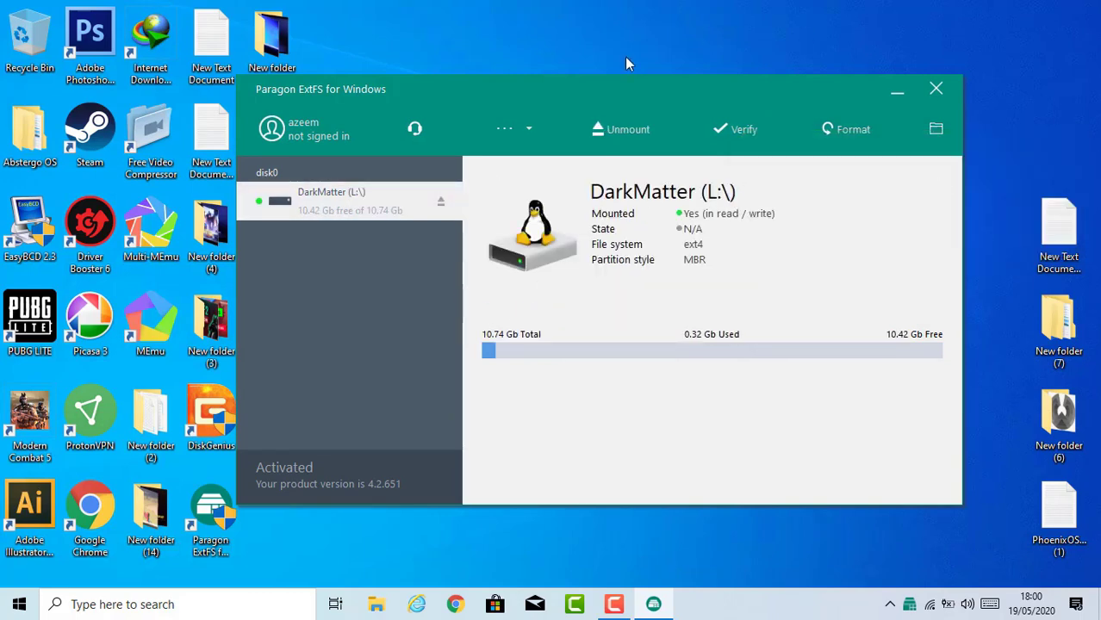
# Close Paragon ExtFS for Windows and refresh the desktop
pyautogui.click(942, 93)
pyautogui.rightClick(733, 191)
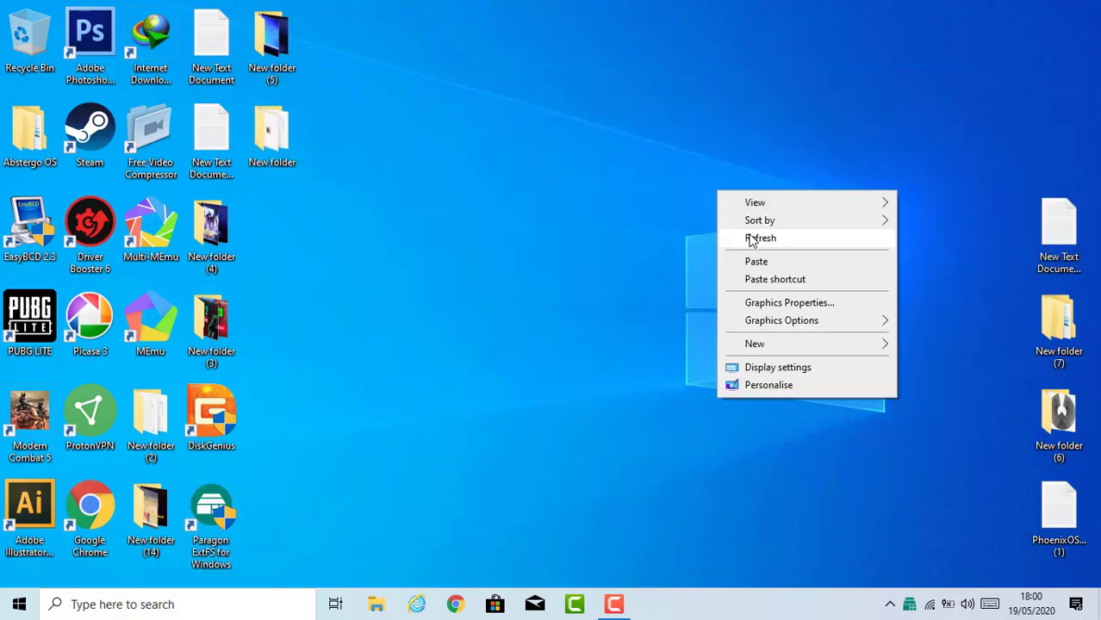
pyautogui.click(746, 238)
# Browse to Local Disk (C:) in File Explorer and launch the PhoenixOS DarkMatter installer from there
pyautogui.click(377, 604)
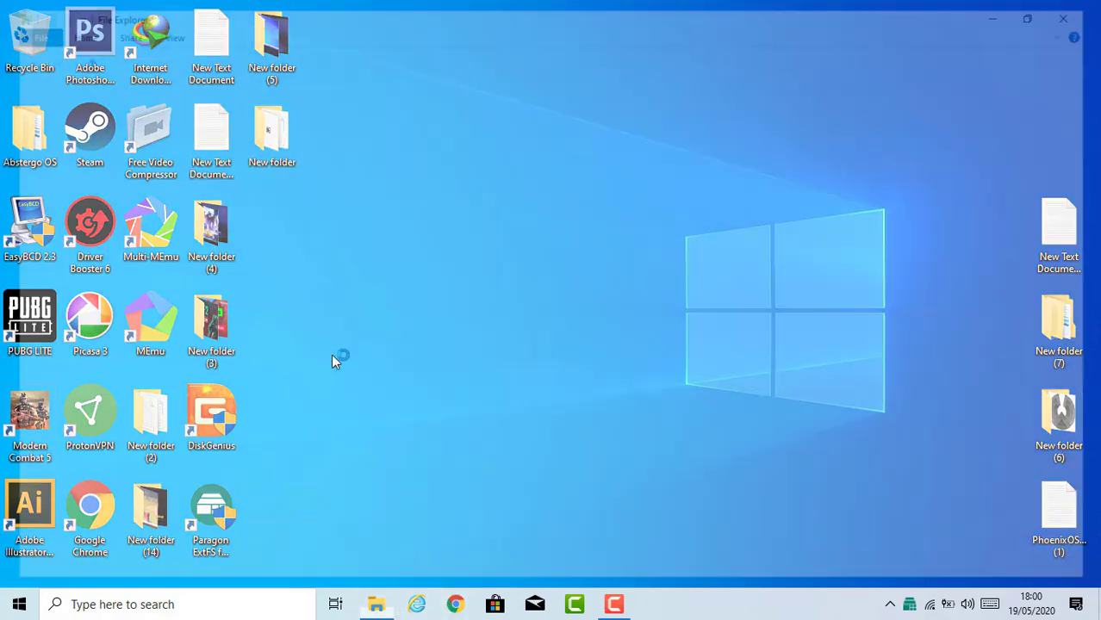
pyautogui.click(71, 150)
pyautogui.doubleClick(314, 222)
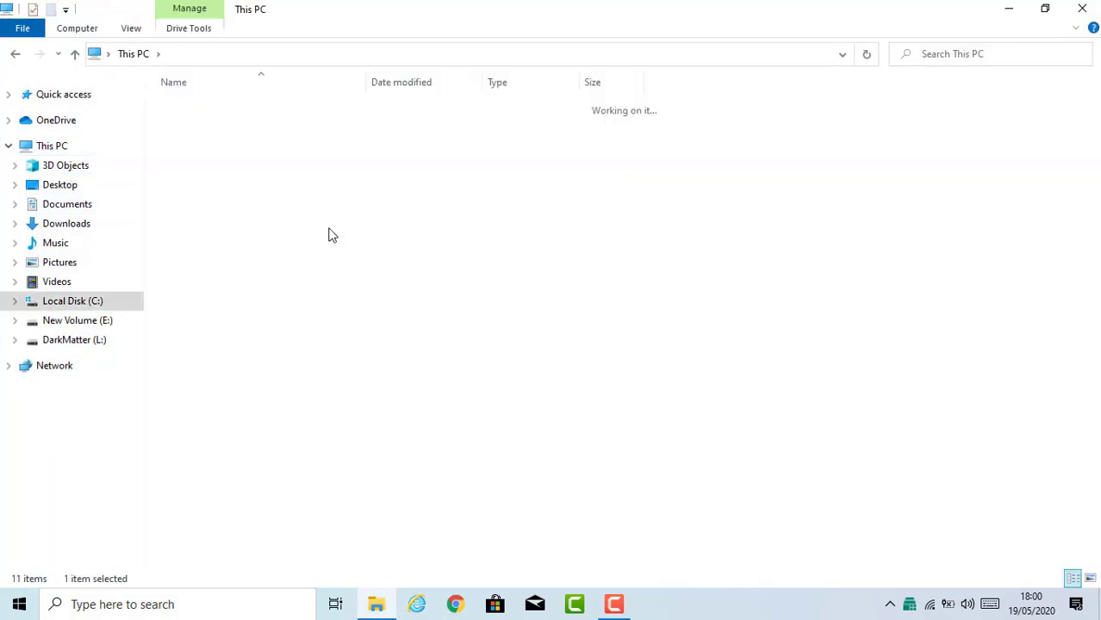
pyautogui.rightClick(281, 225)
pyautogui.click(312, 256)
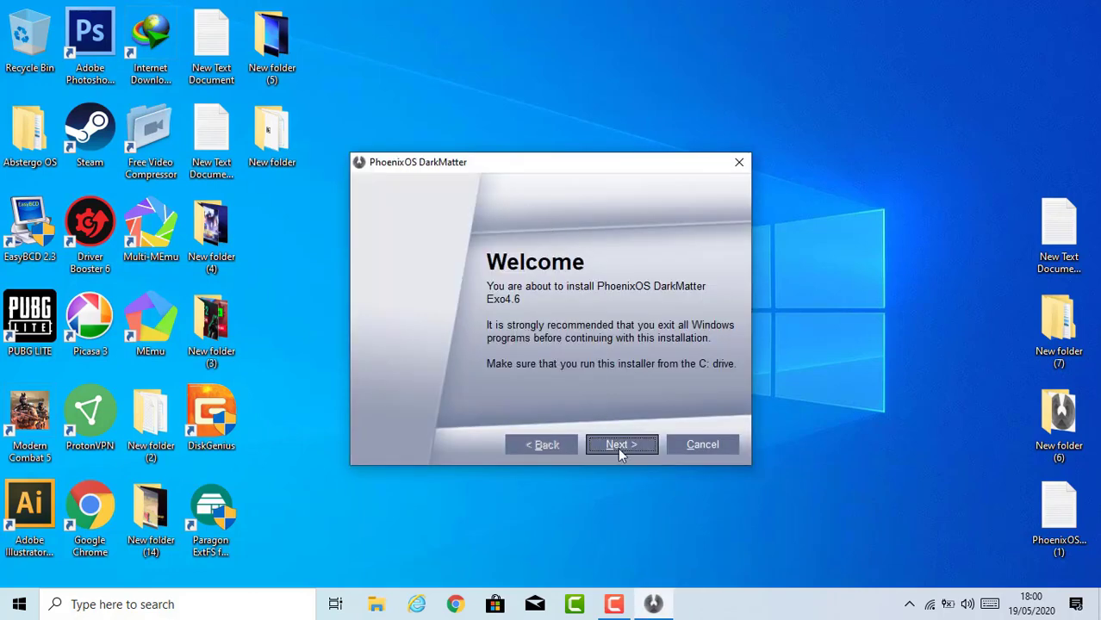
# Choose the Ext4 (Recommended) installation type, accept the license agreement with Okay, and continue past the Partition Wizard without opening its partition tool
pyautogui.click(618, 445)
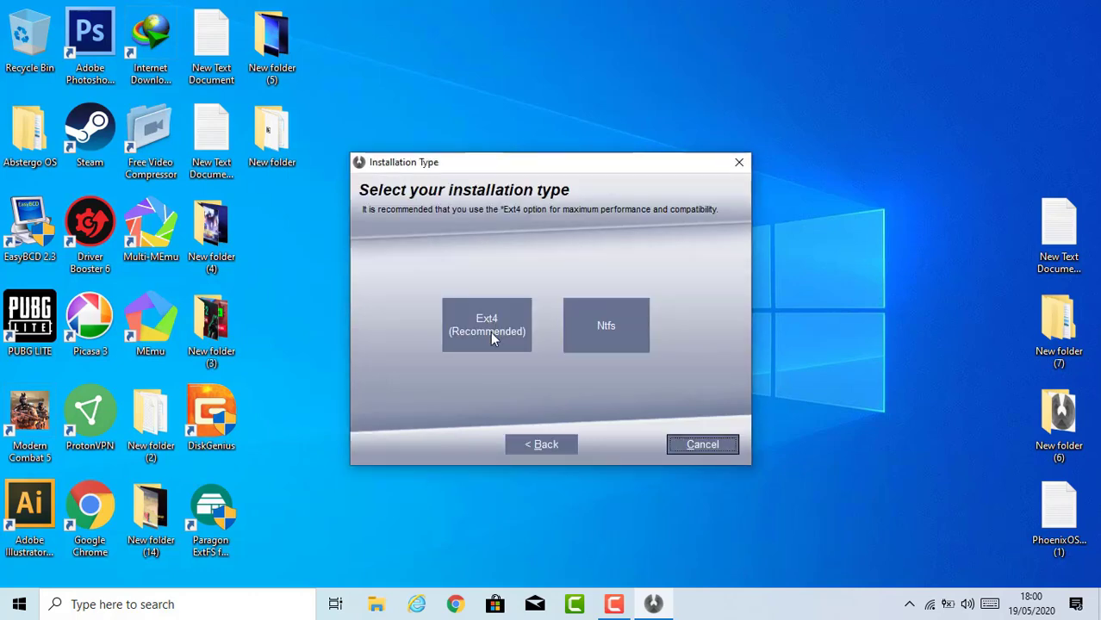
pyautogui.click(492, 338)
pyautogui.click(489, 335)
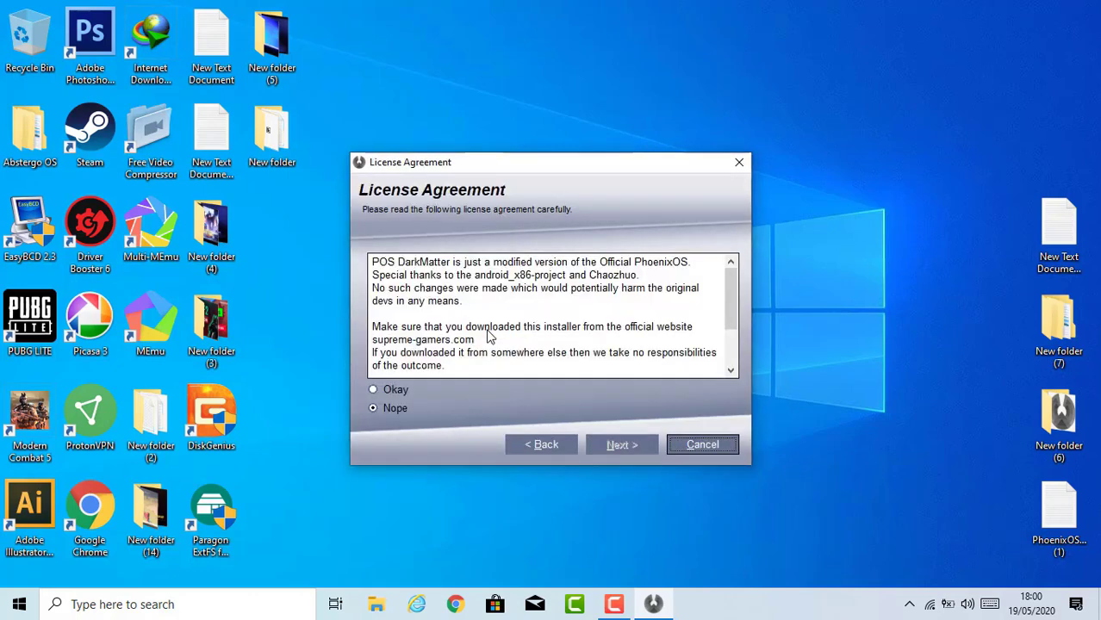
pyautogui.click(393, 391)
pyautogui.click(604, 444)
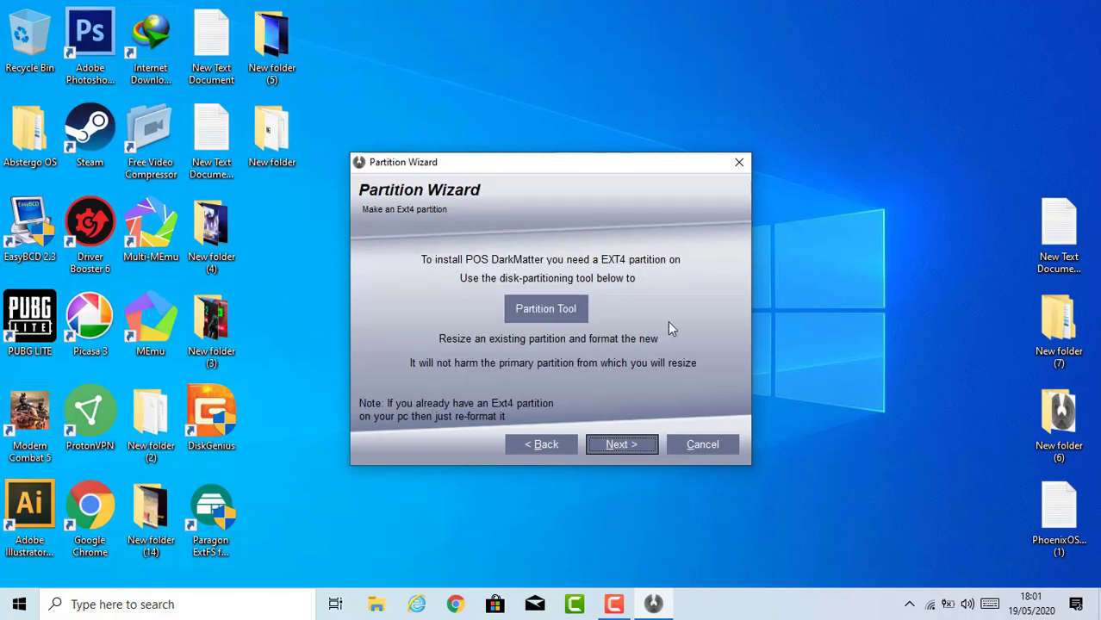
pyautogui.click(629, 444)
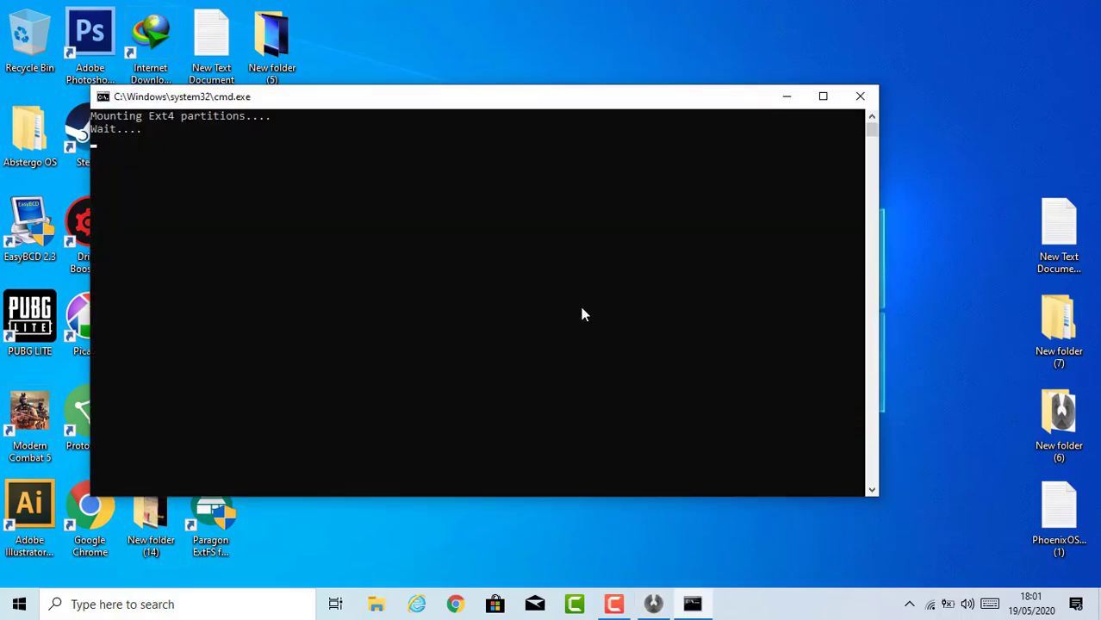
pyautogui.click(909, 604)
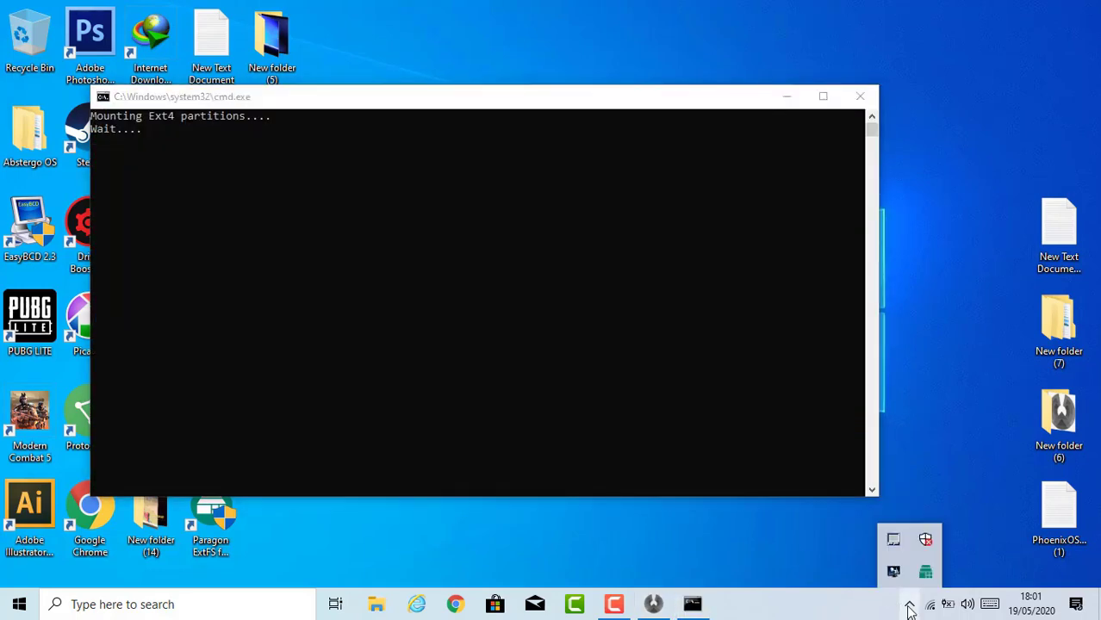
pyautogui.click(890, 422)
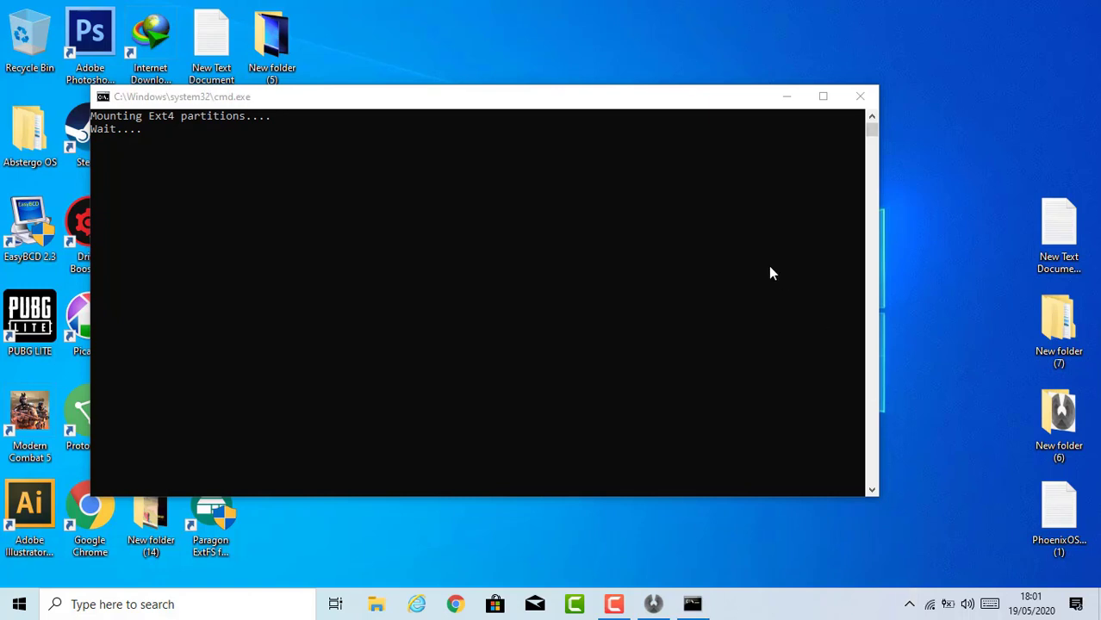
pyautogui.moveTo(526, 97); pyautogui.dragTo(599, 96)
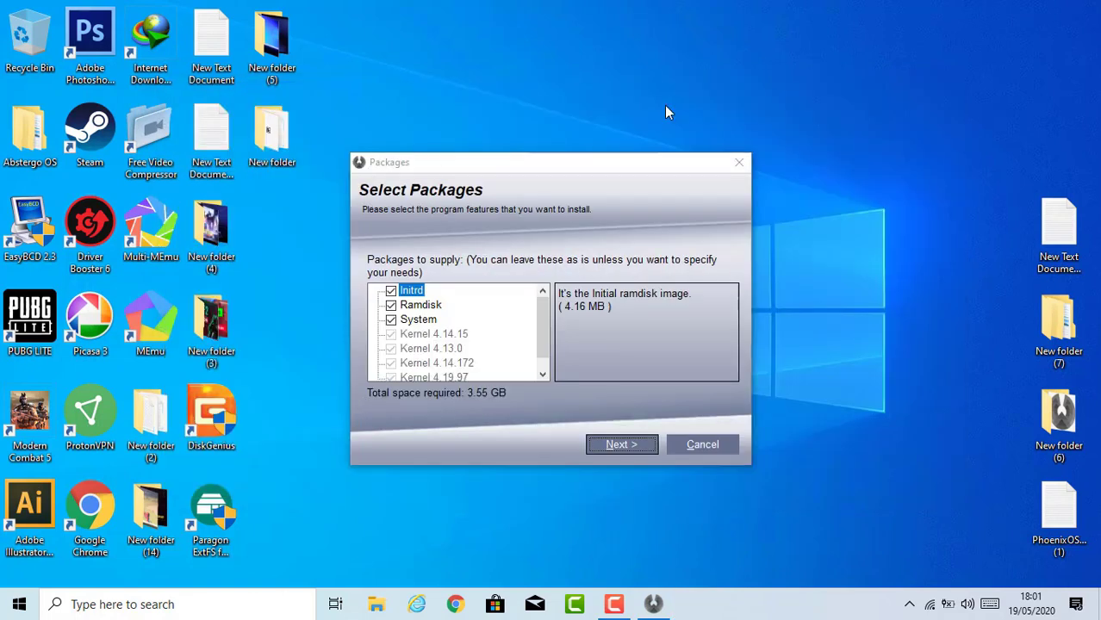
# Keep the default packages, install PhoenixOS DarkMatter on the DarkMatter (D:) partition, and acknowledge the Grub2Win setup completion
pyautogui.click(620, 446)
pyautogui.click(618, 443)
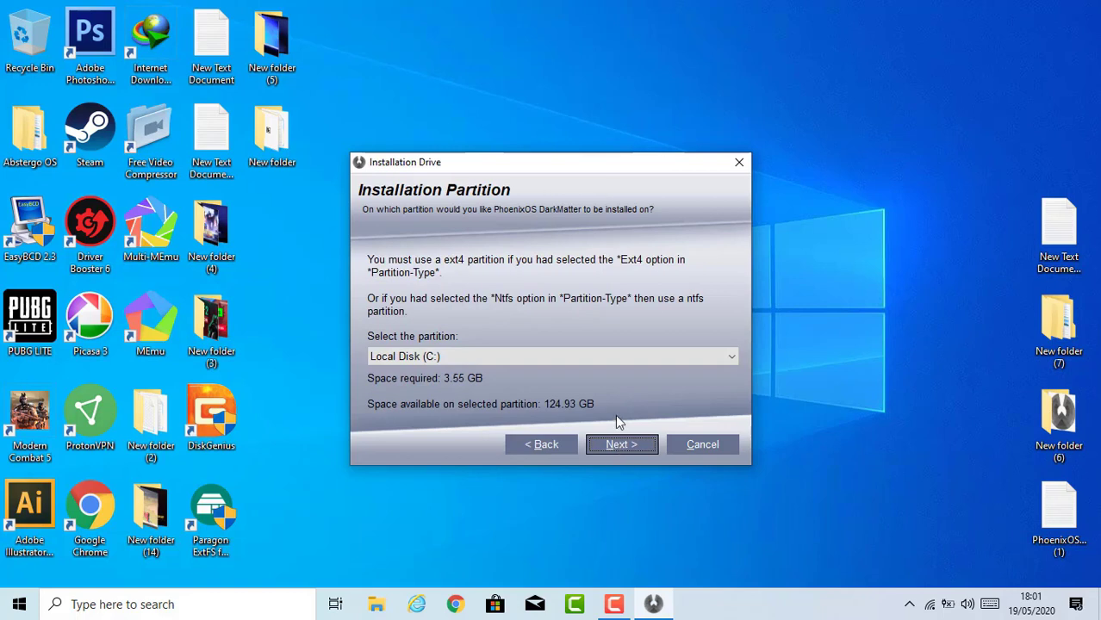
pyautogui.click(657, 358)
pyautogui.click(435, 387)
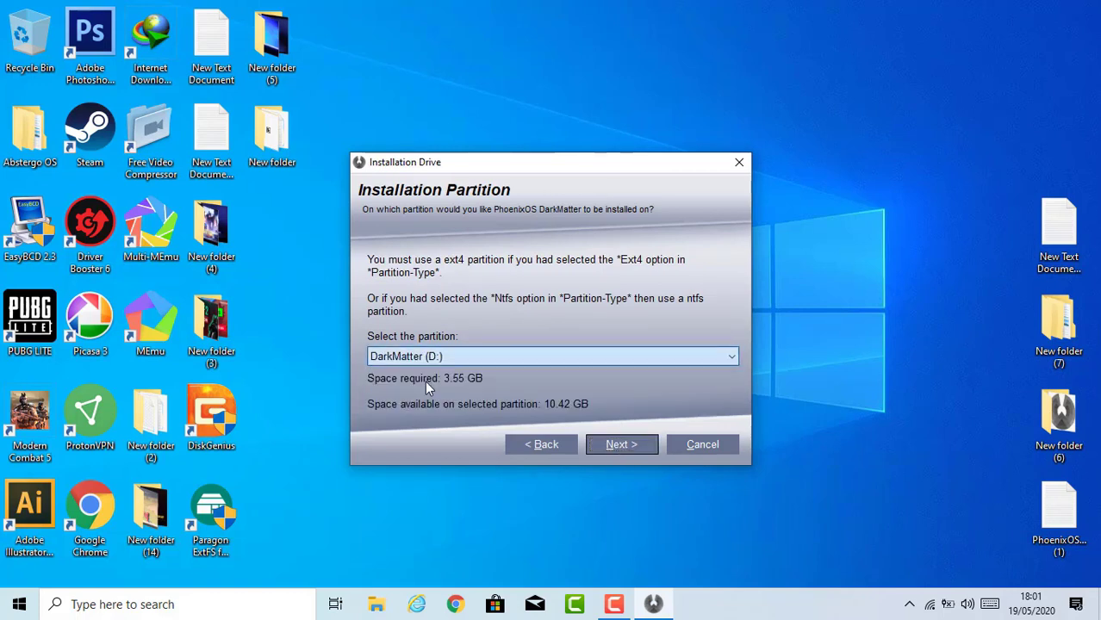
pyautogui.click(614, 441)
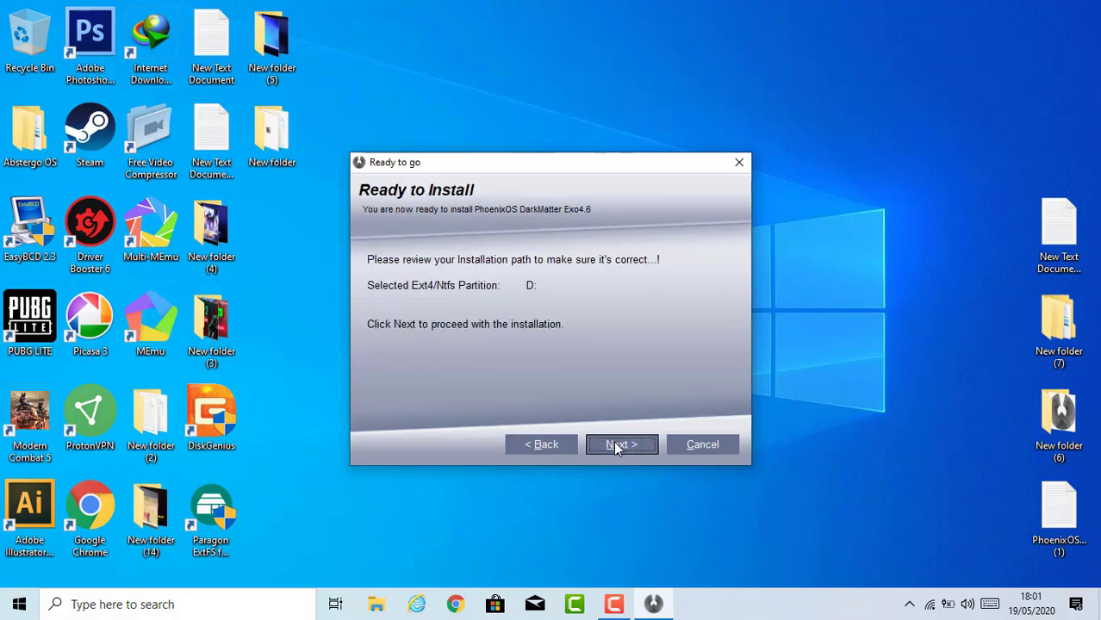
pyautogui.click(618, 444)
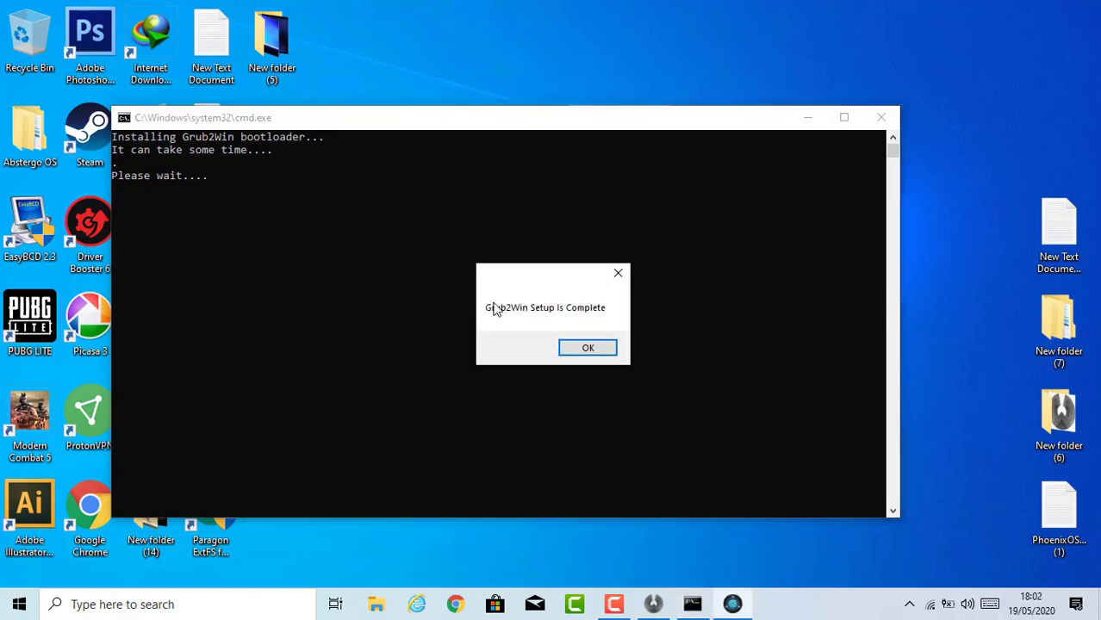
pyautogui.click(584, 348)
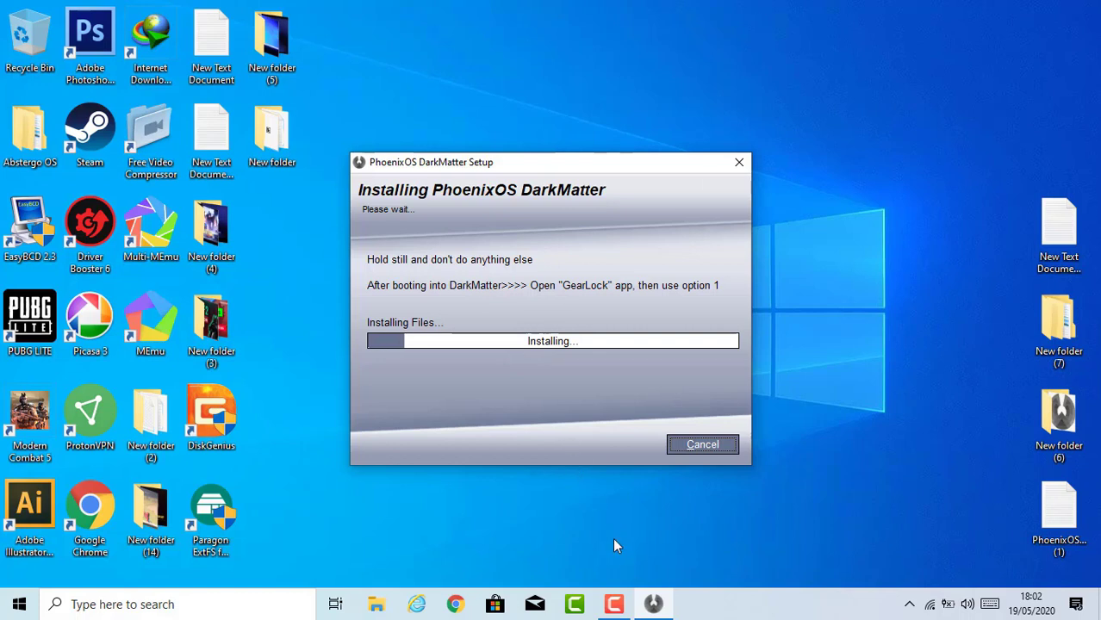
pyautogui.click(613, 604)
pyautogui.click(1022, 529)
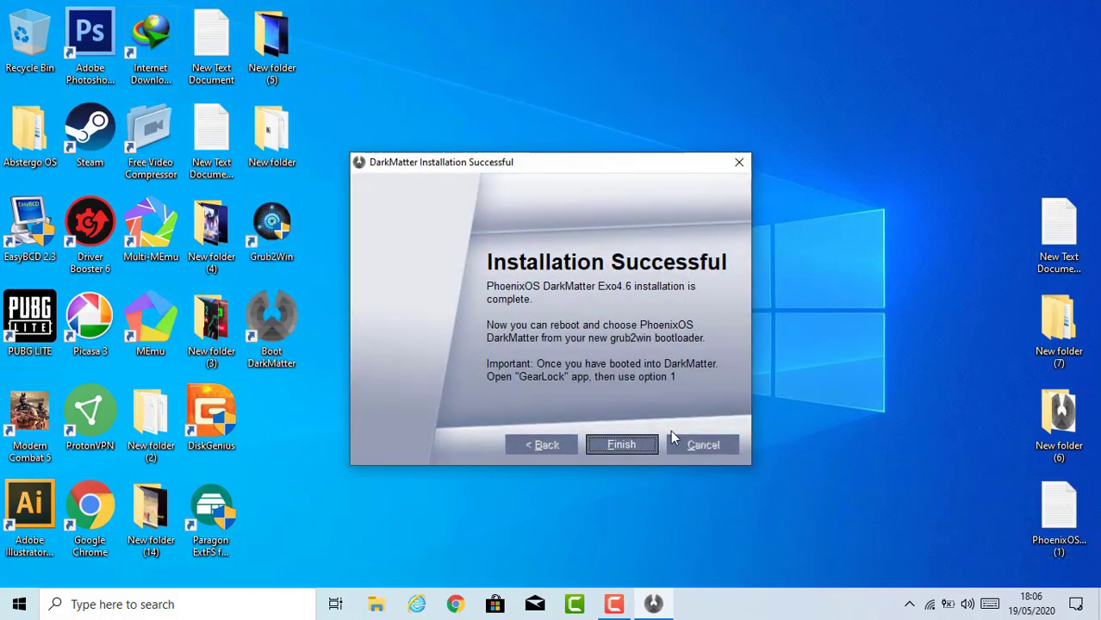
# Finish the PhoenixOS DarkMatter setup, let its cleanup run, and refresh the desktop
pyautogui.moveTo(582, 168); pyautogui.dragTo(613, 166)
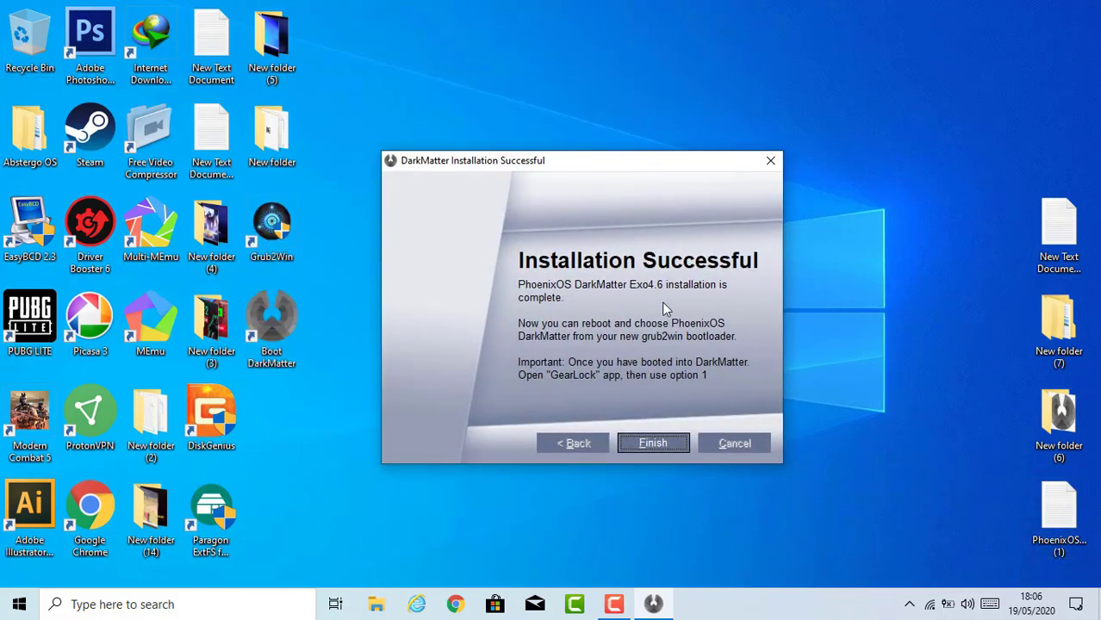
pyautogui.click(671, 450)
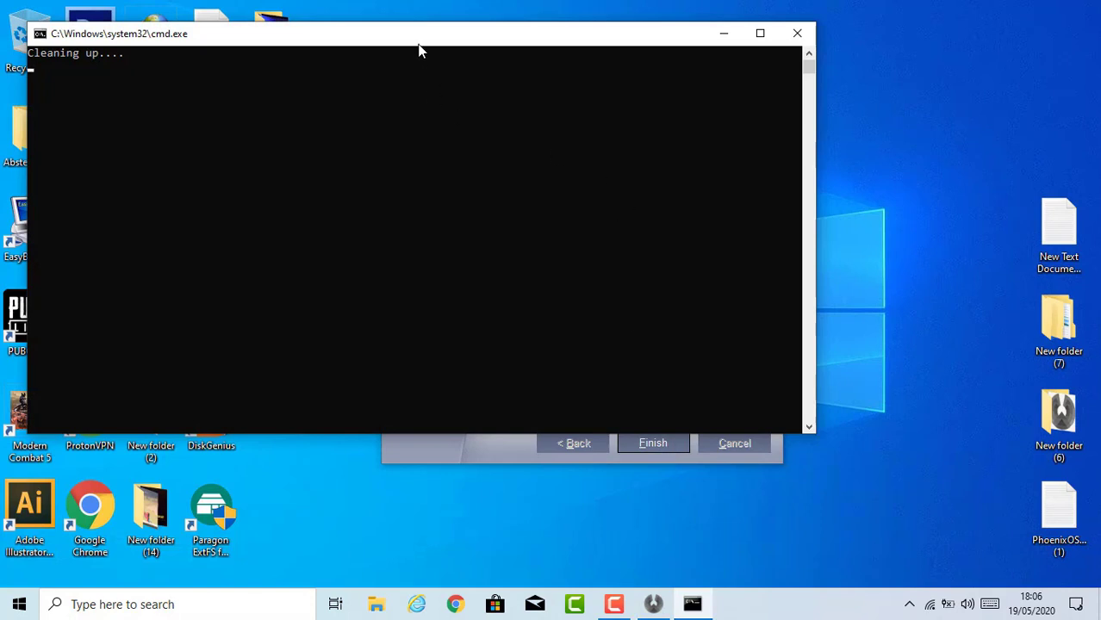
pyautogui.moveTo(419, 50); pyautogui.dragTo(562, 54)
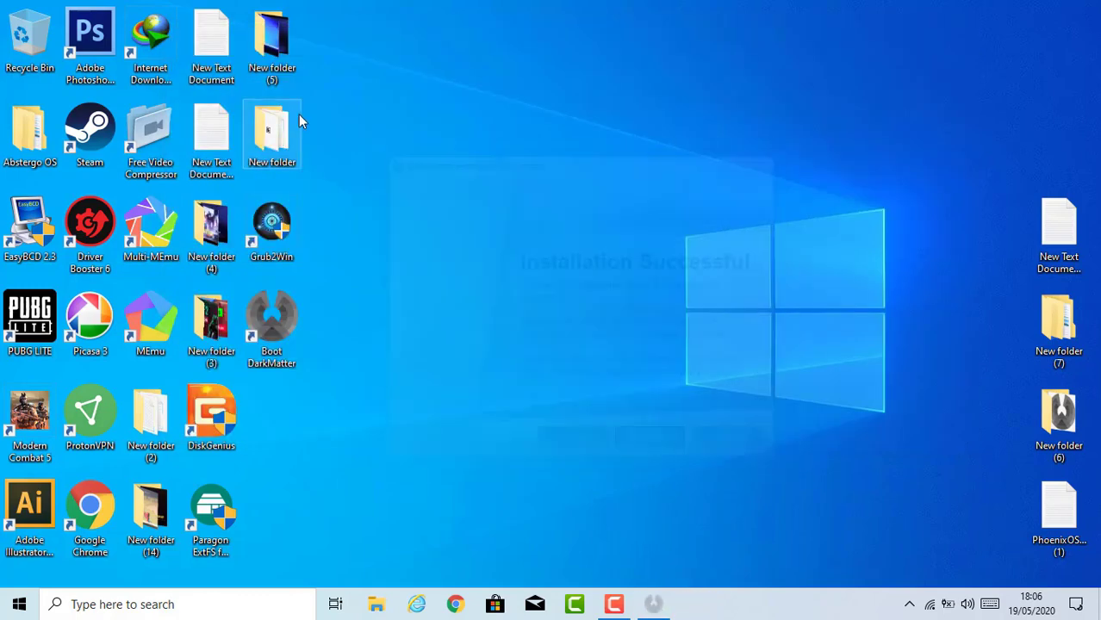
pyautogui.rightClick(493, 154)
pyautogui.click(553, 200)
pyautogui.rightClick(553, 210)
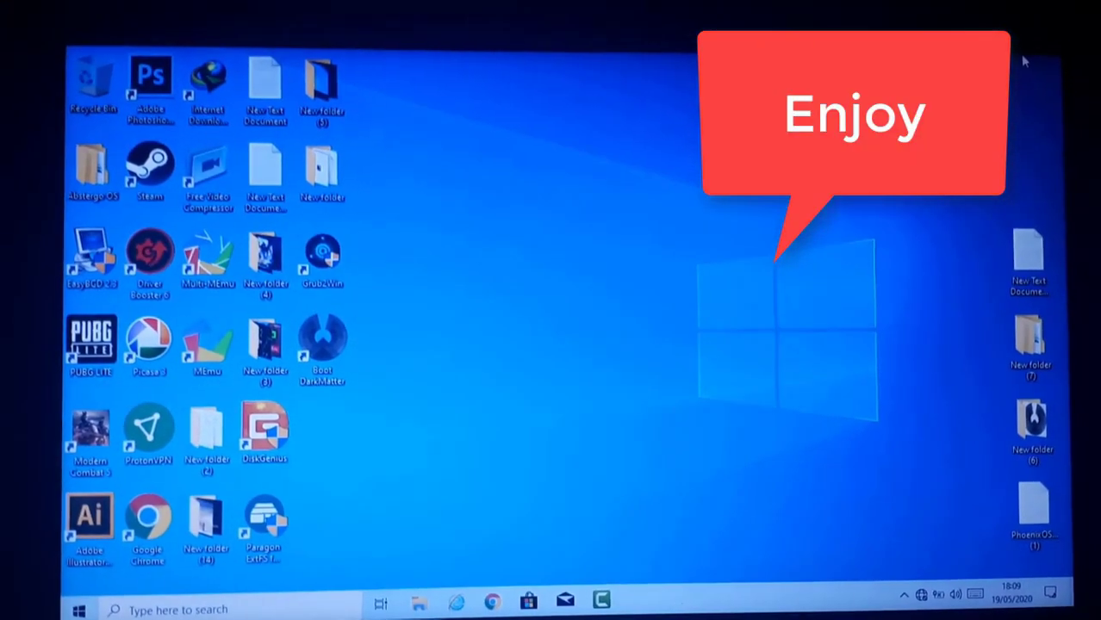
# Refresh the desktop and restart the computer
pyautogui.rightClick(948, 303)
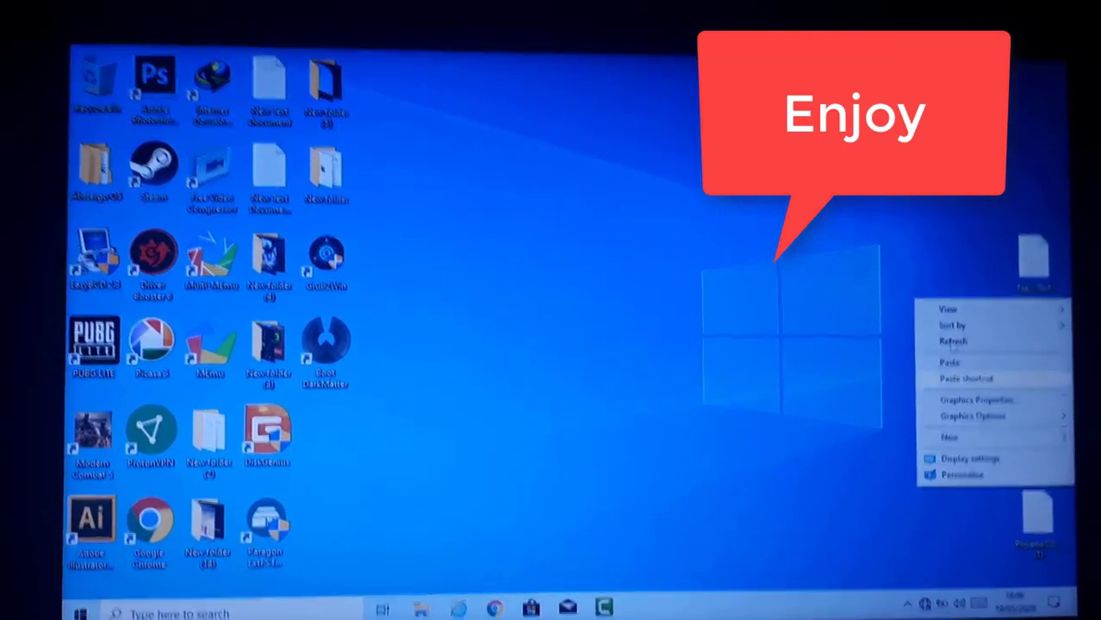
pyautogui.click(952, 341)
pyautogui.click(80, 613)
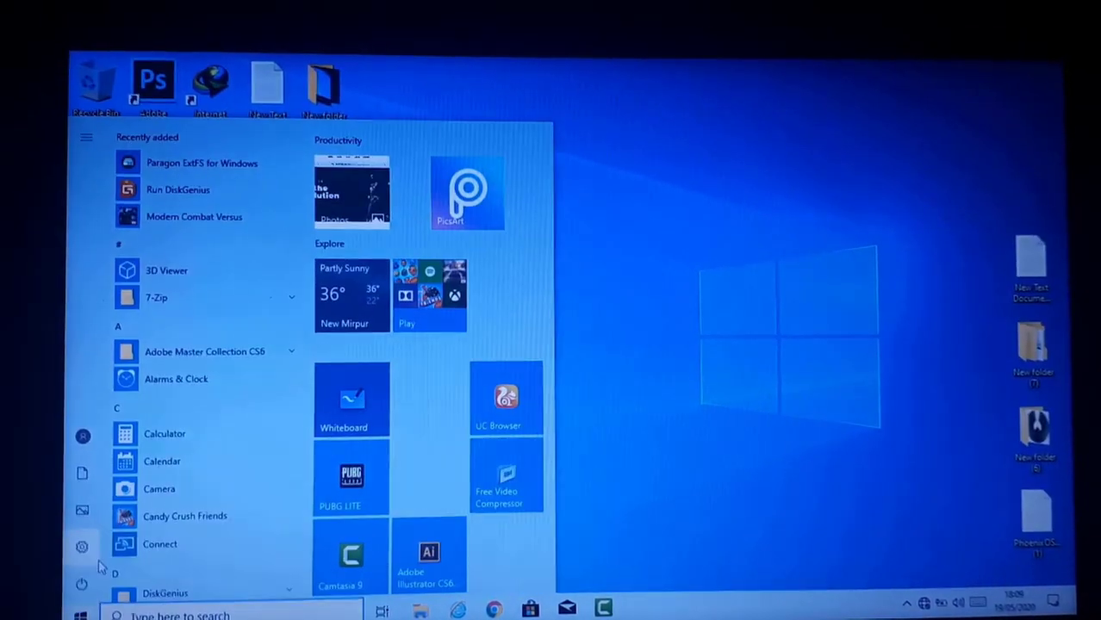
pyautogui.click(86, 584)
pyautogui.click(143, 547)
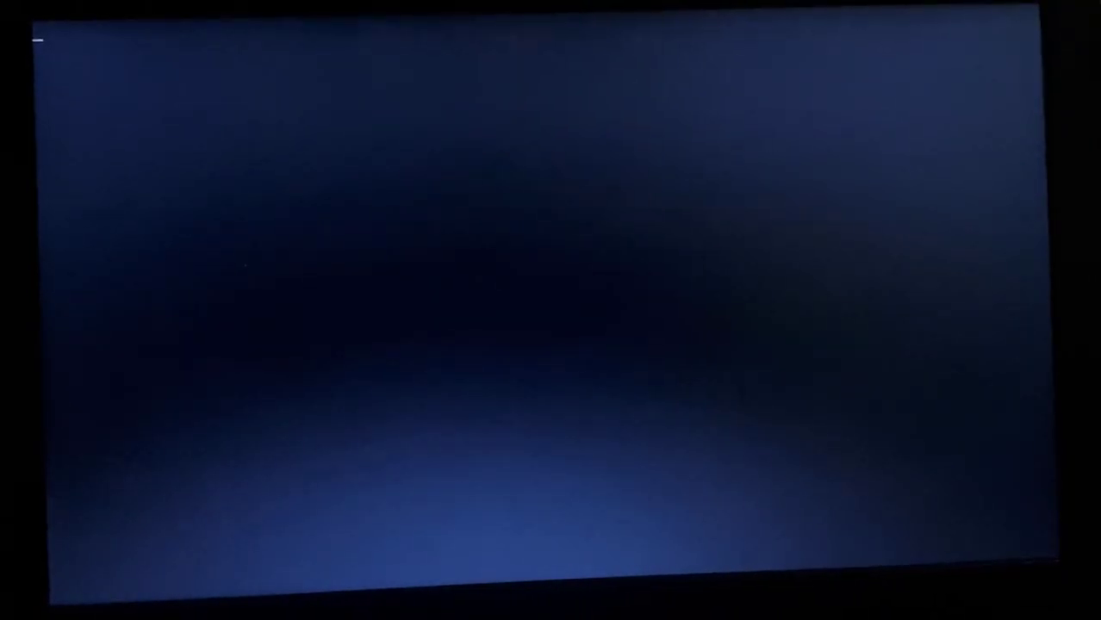
pyautogui.press('F1')
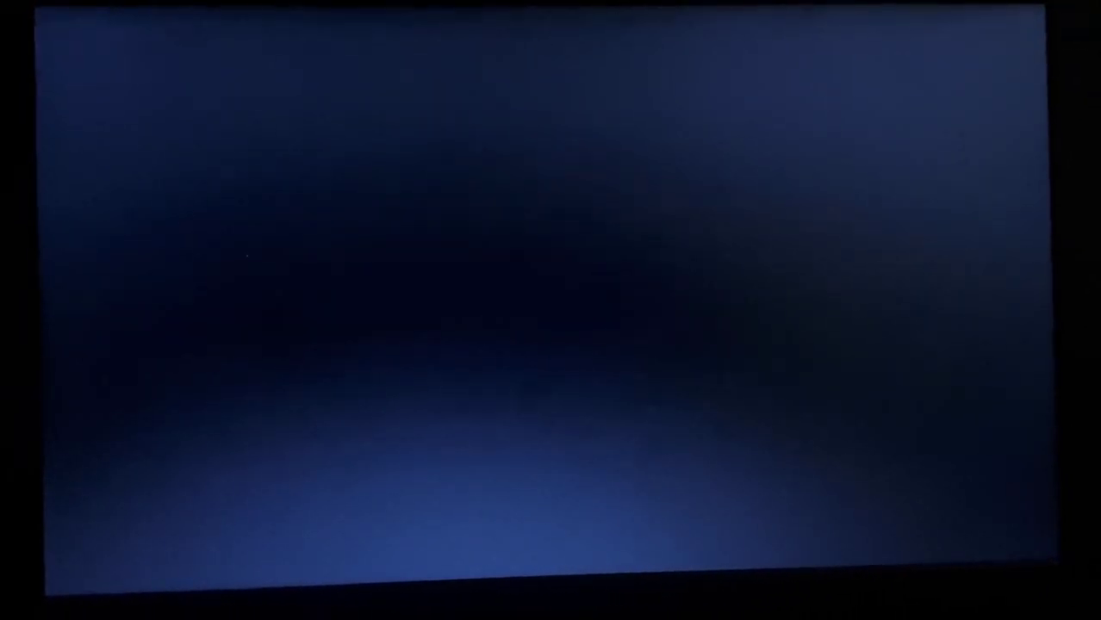